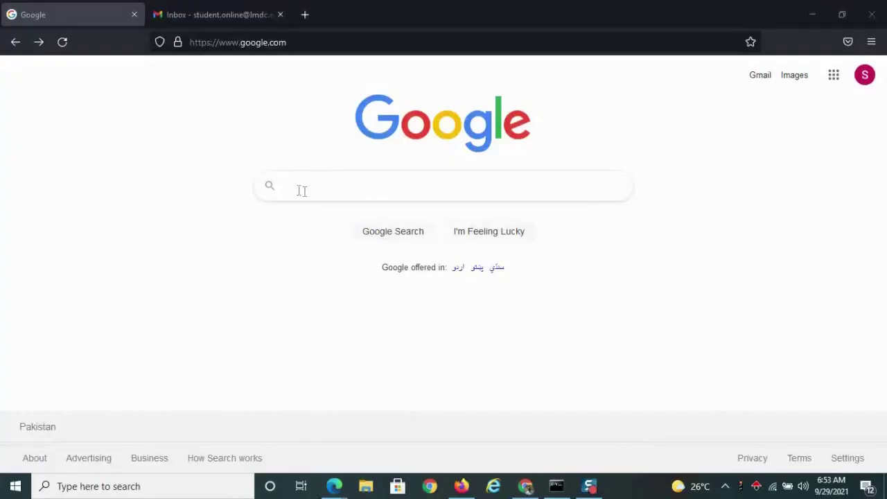
Search Google for lmdc.edu.pk and open the Lahore Medical & Dental College website.
left_click(299, 189)
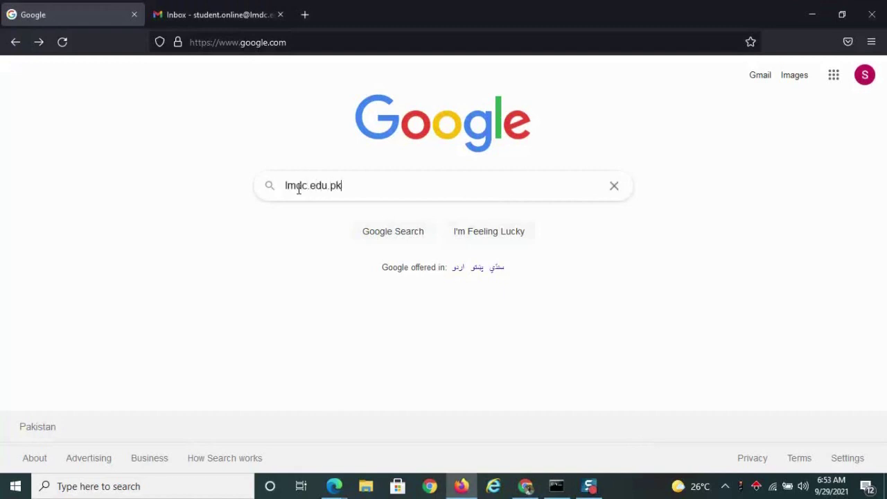
key("Return")
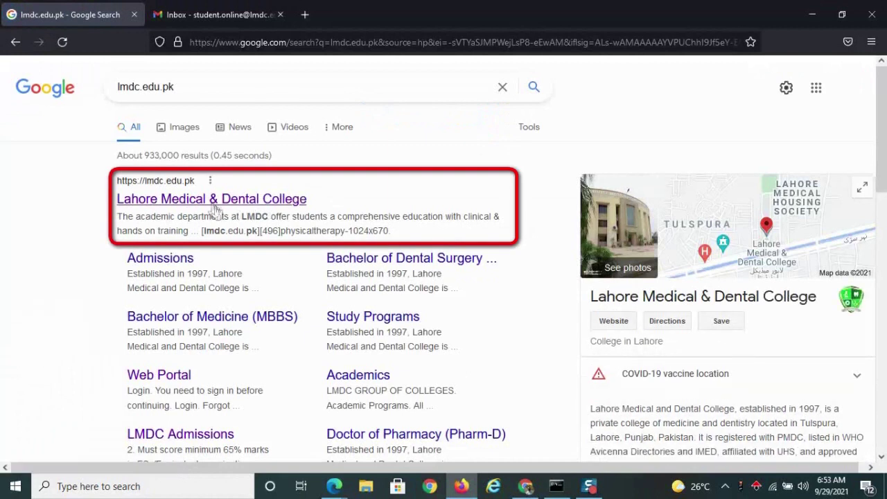
left_click(211, 200)
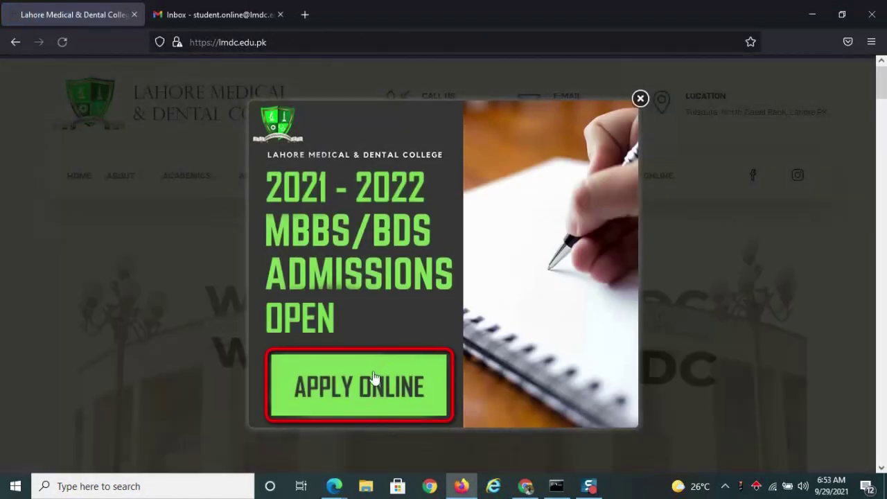
Open the online application from the admissions pop-up and review the process, eligibility and Rs. 8000/- fee.
left_click(375, 378)
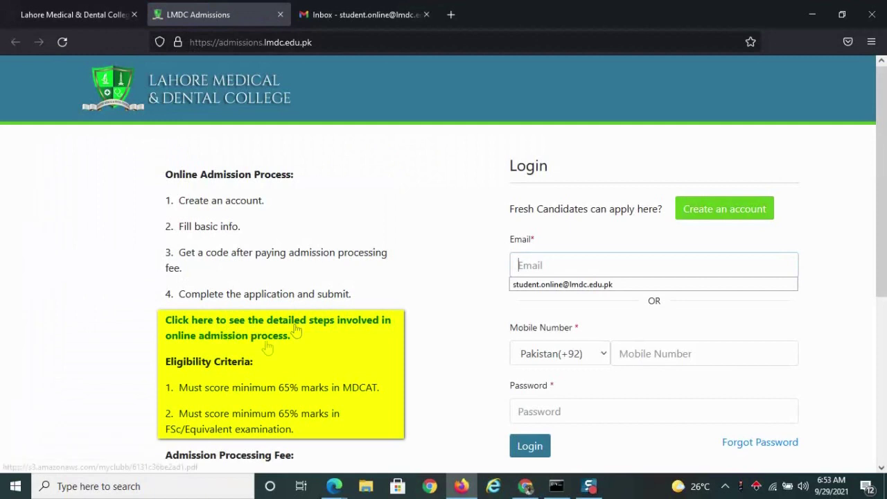
key("Down")
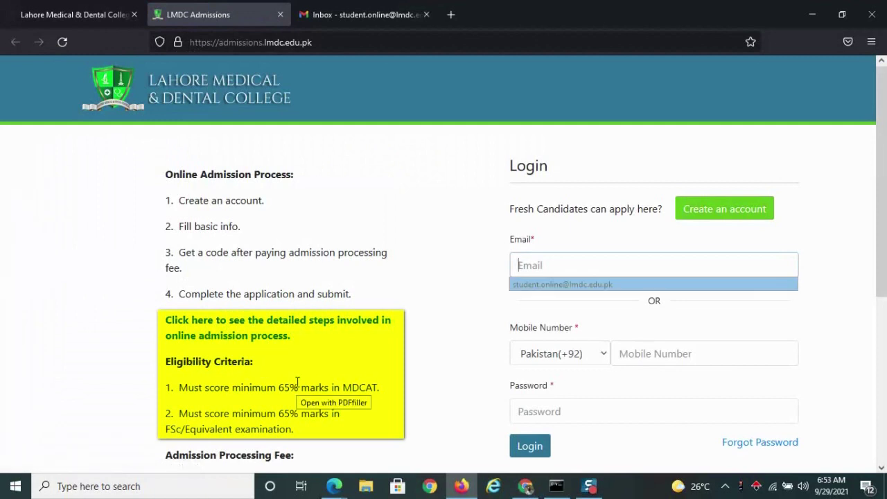
left_click(297, 382)
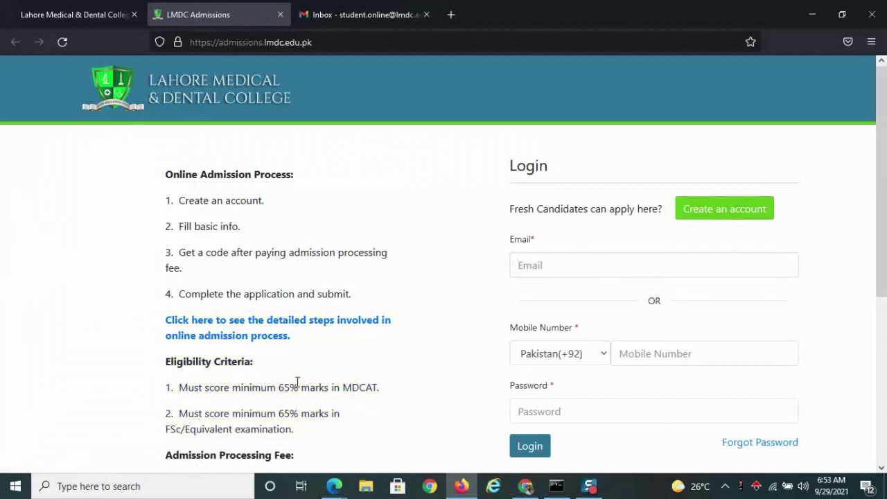
scroll(297, 383, "down", 5)
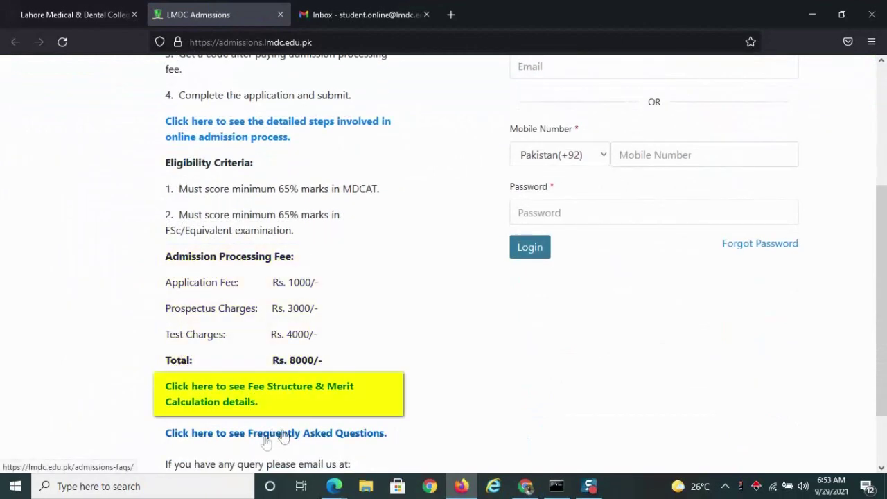
scroll(484, 365, "down", 2)
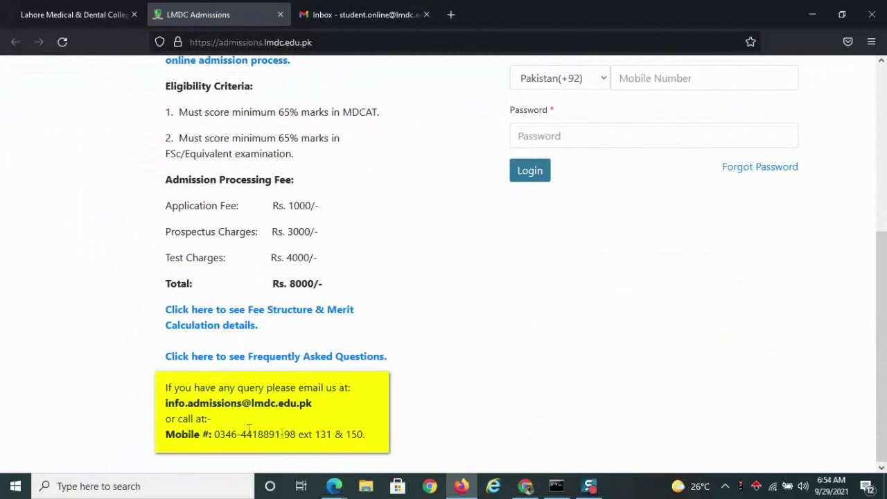
scroll(433, 368, "up", 5)
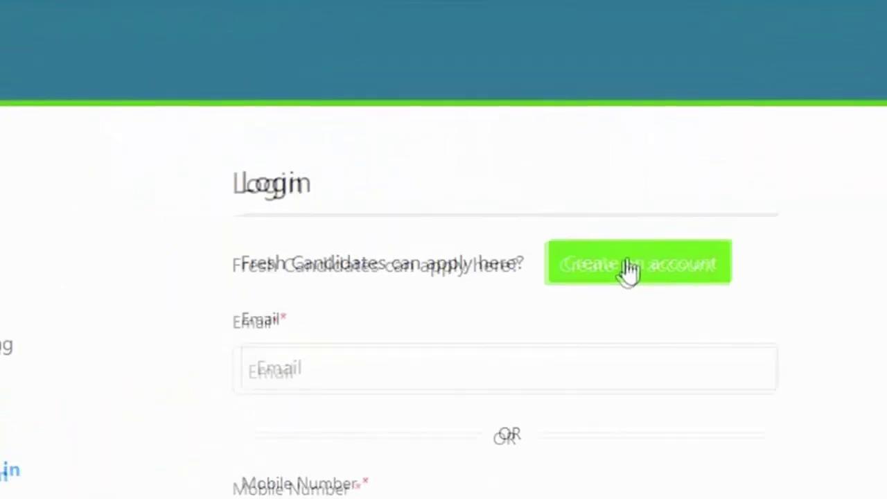
Start a new account and enter the applicant's full name and mobile number.
left_click(630, 272)
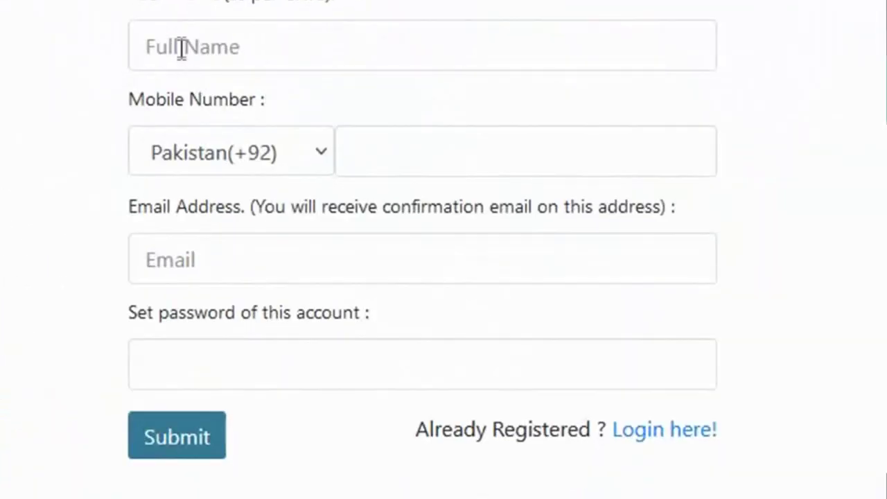
left_click(181, 47)
type("s")
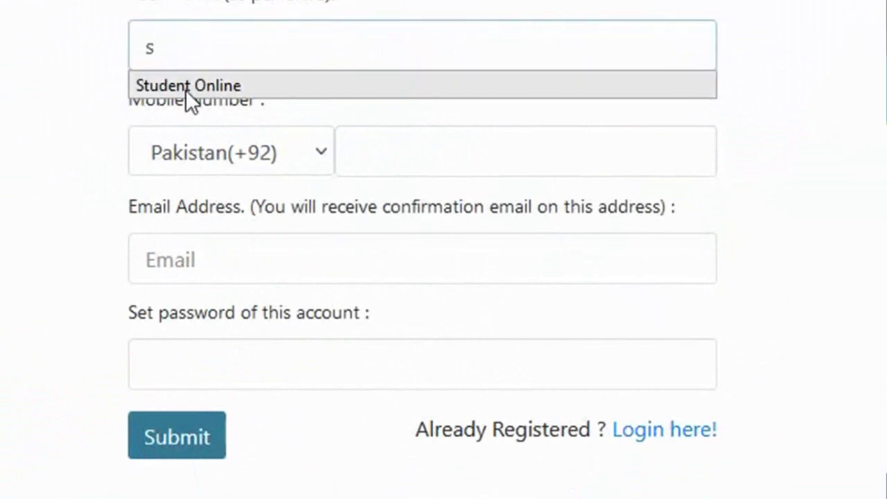
left_click(185, 90)
left_click(372, 157)
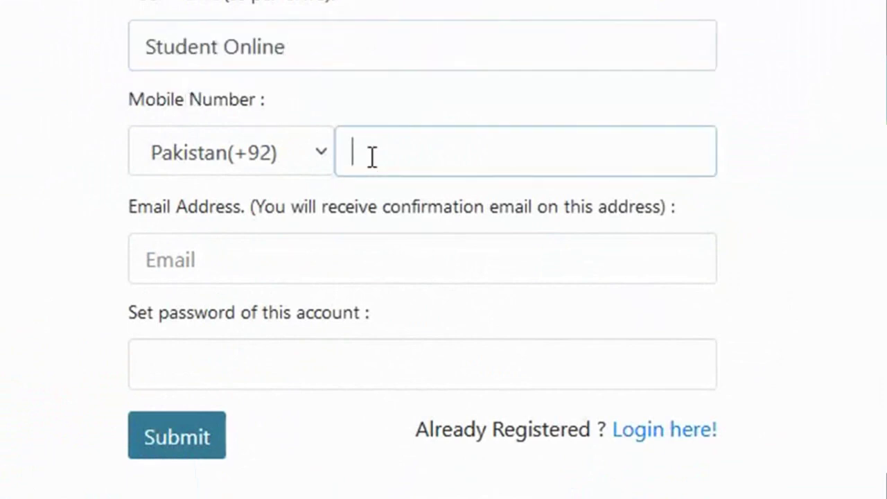
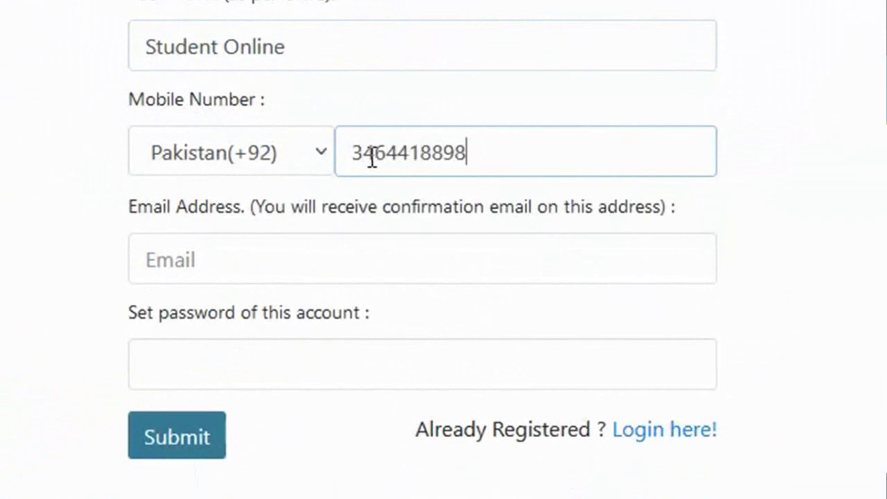
Fill in the saved e-mail address and an account password, then submit the registration.
left_click(200, 258)
left_click(184, 300)
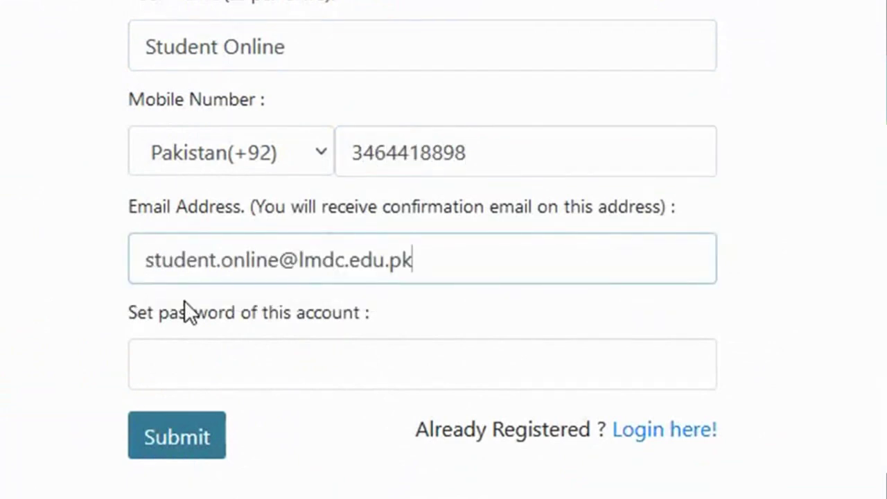
key("Tab")
type("123456789")
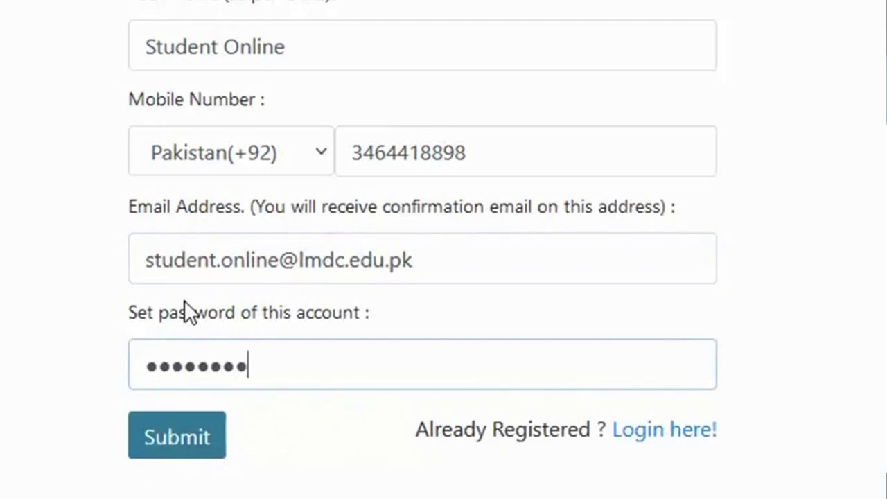
left_click(177, 435)
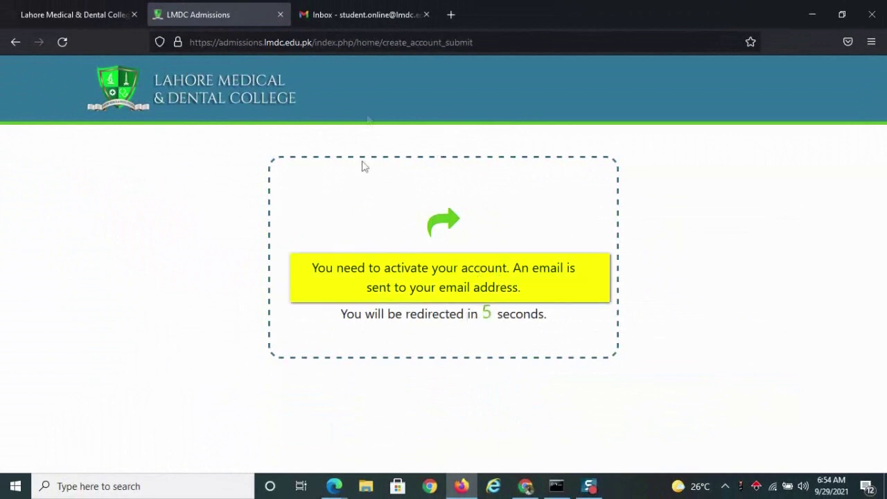
Open the Activate Your Account e-mail in Gmail and activate the LMDC account.
left_click(346, 18)
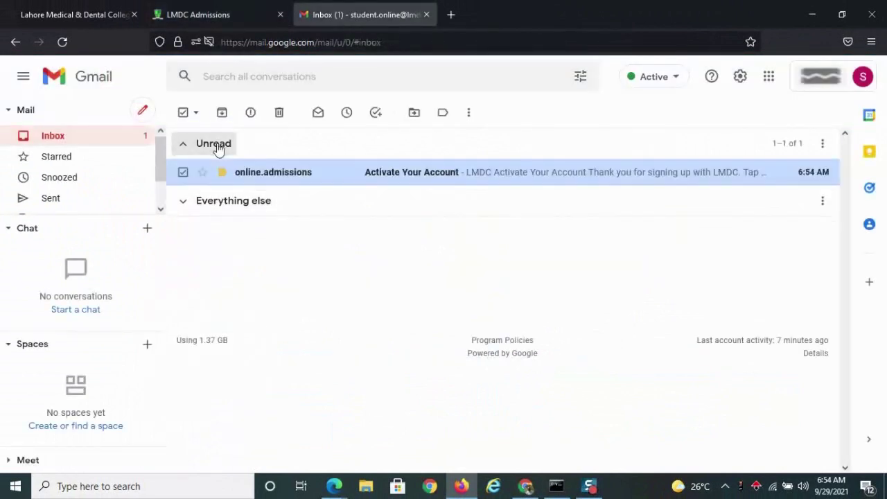
left_click(403, 183)
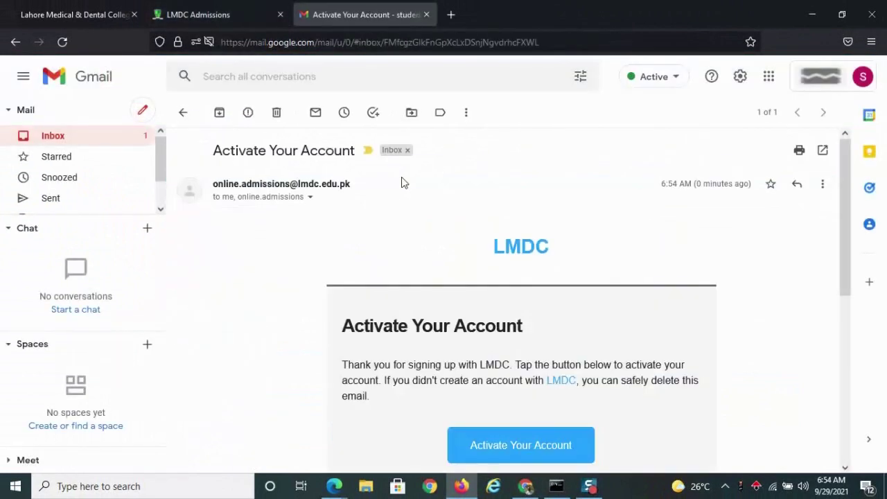
left_click(514, 448)
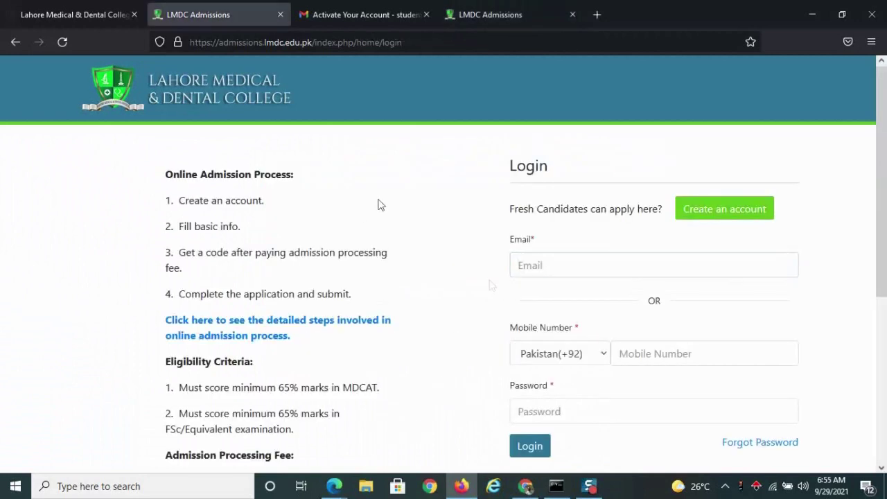
Log in with the saved e-mail, the saved mobile number and the account password.
left_click(538, 265)
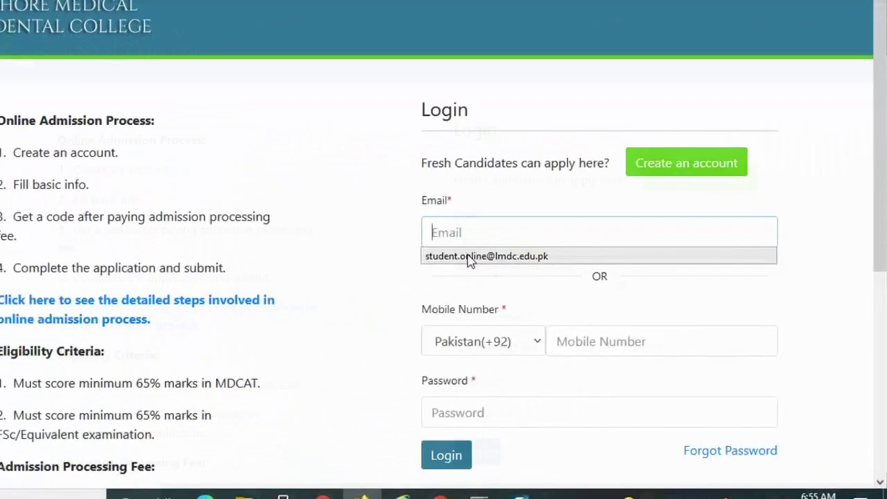
left_click(547, 284)
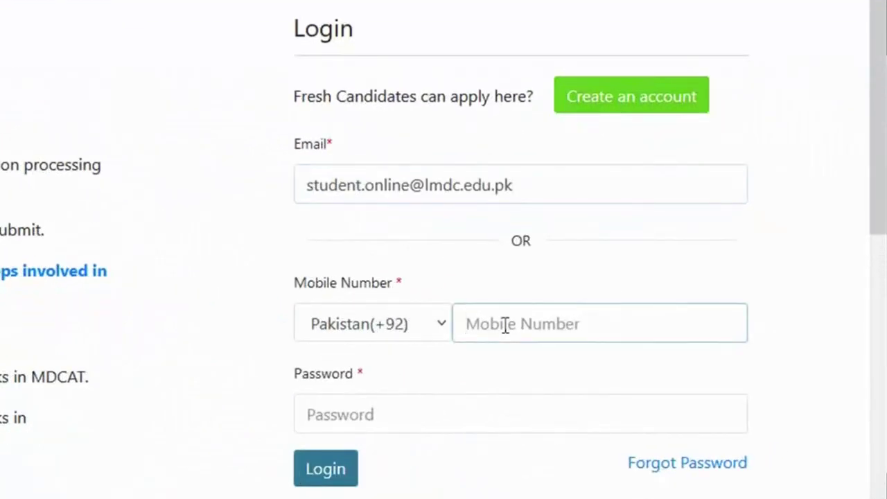
type("346")
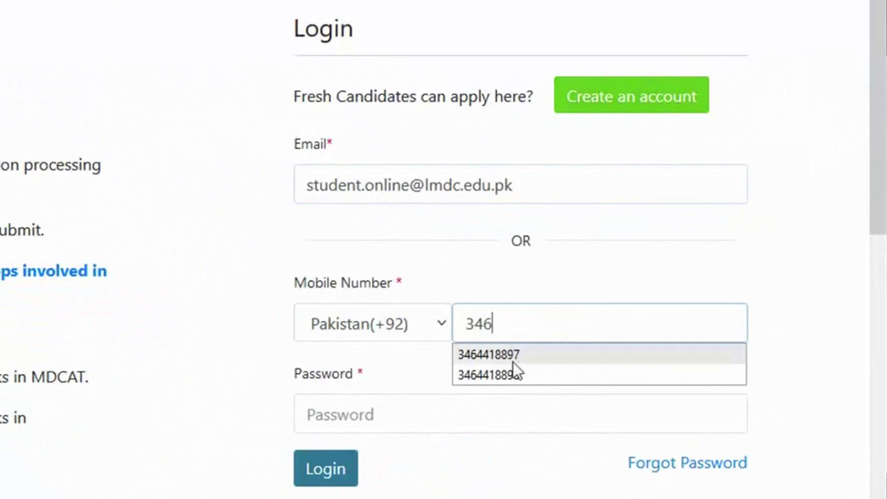
left_click(513, 375)
left_click(393, 412)
type("****")
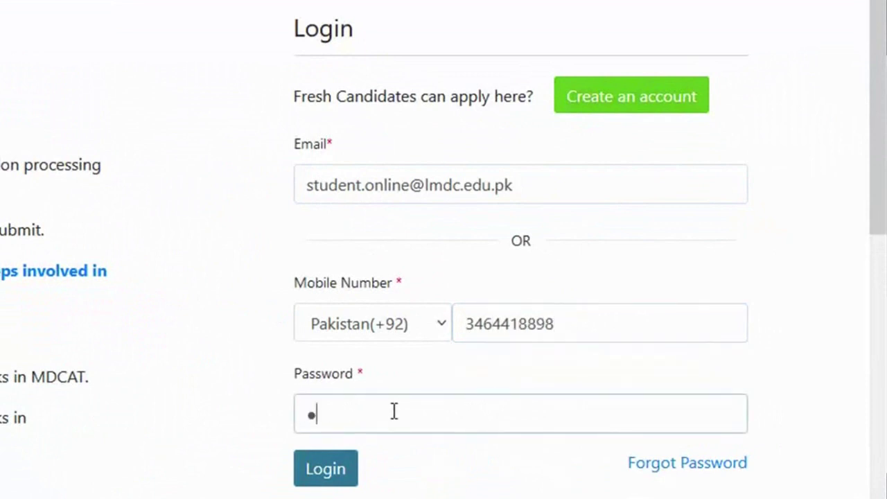
type("**")
left_click(326, 469)
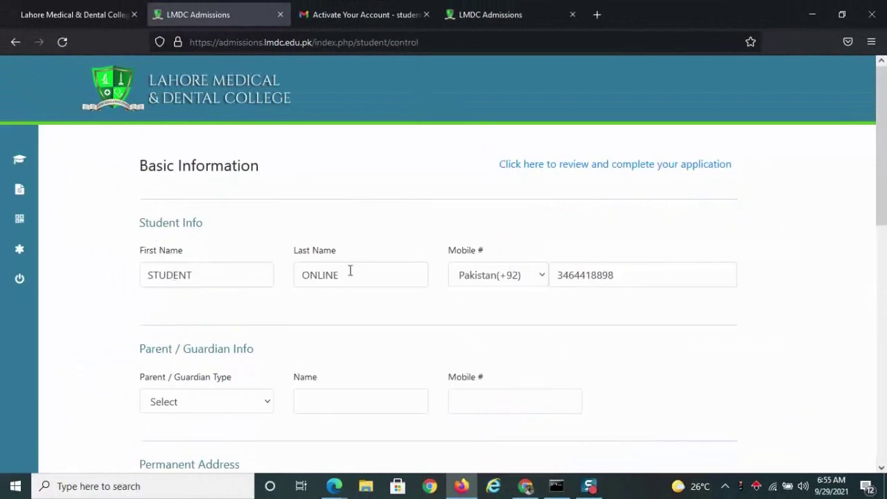
Set the guardian type to Father and enter the father's name and mobile number.
left_click(260, 400)
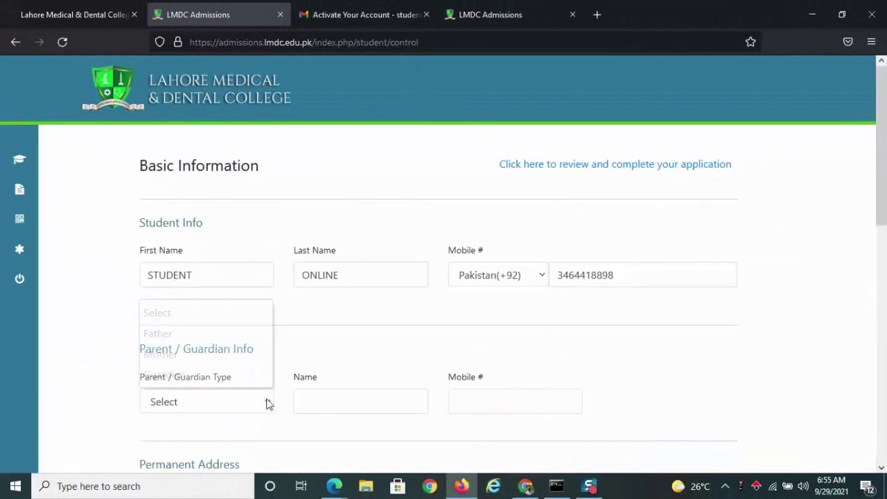
left_click(181, 337)
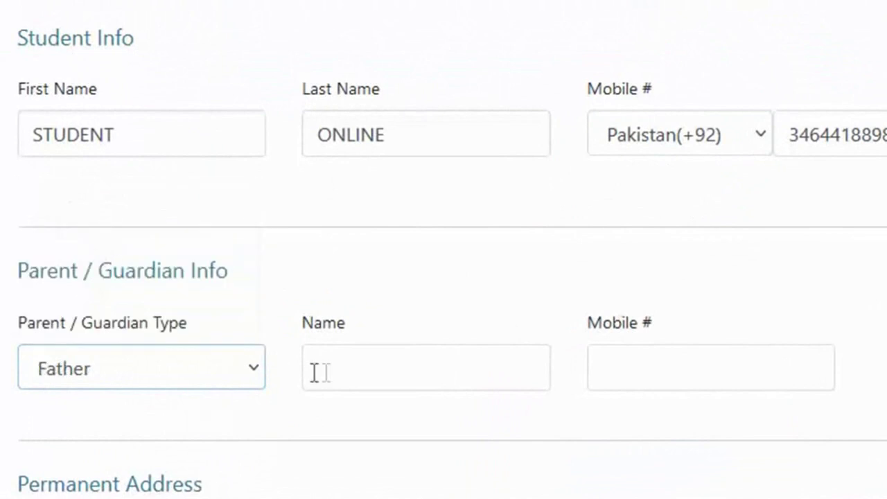
left_click(338, 371)
type("DEMO")
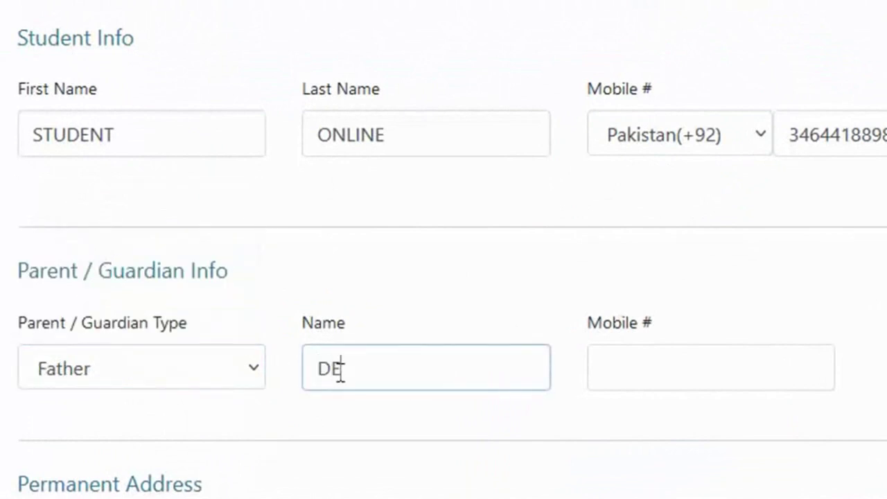
left_click(654, 367)
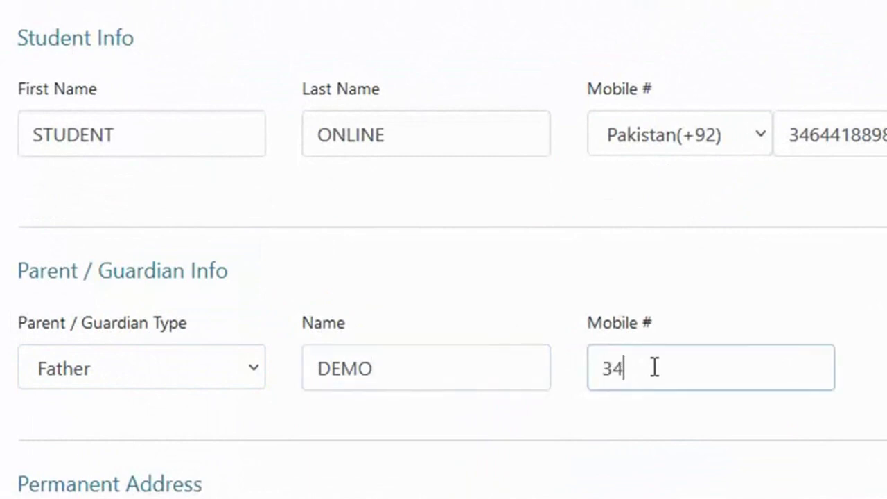
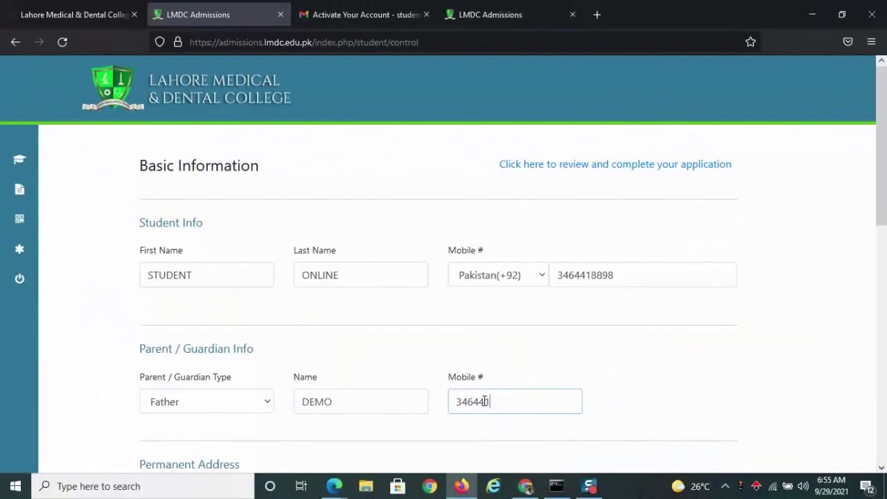
Paste the street address, then enter the city, Punjab as province and Pakistan as country.
scroll(484, 402, "down", 3)
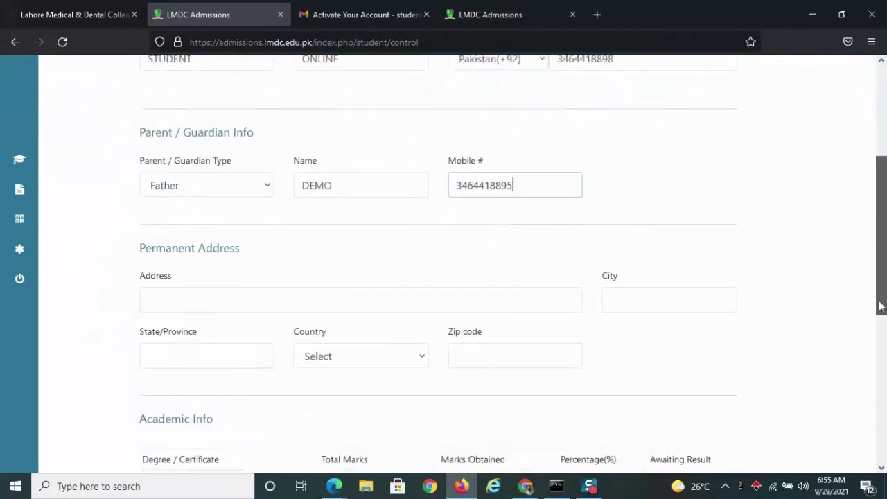
left_click(197, 285)
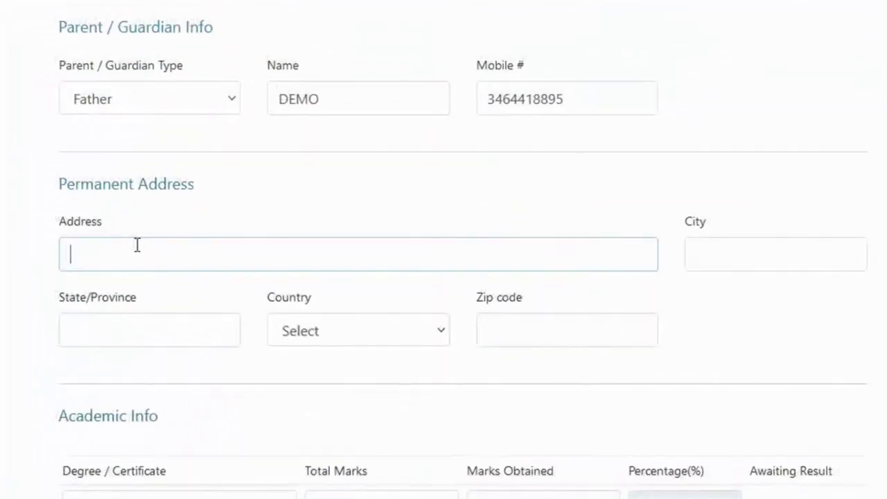
type("Tulspura, North Canal Bank Lahore")
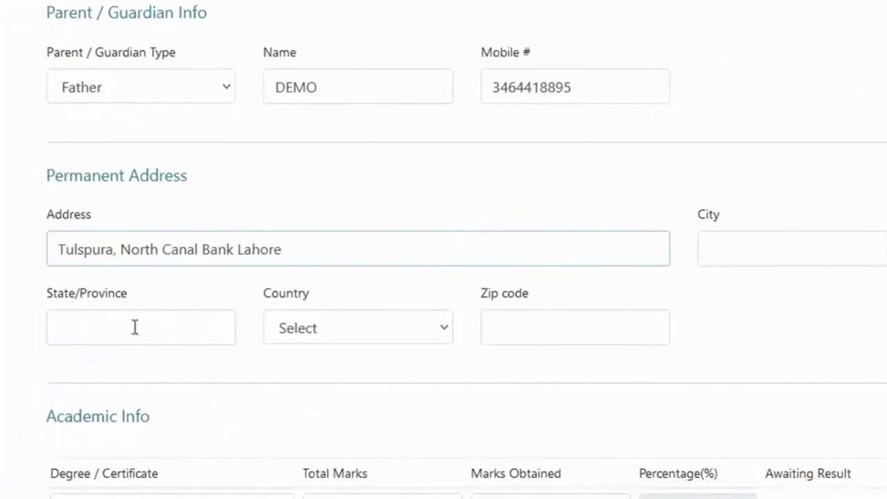
left_click(758, 243)
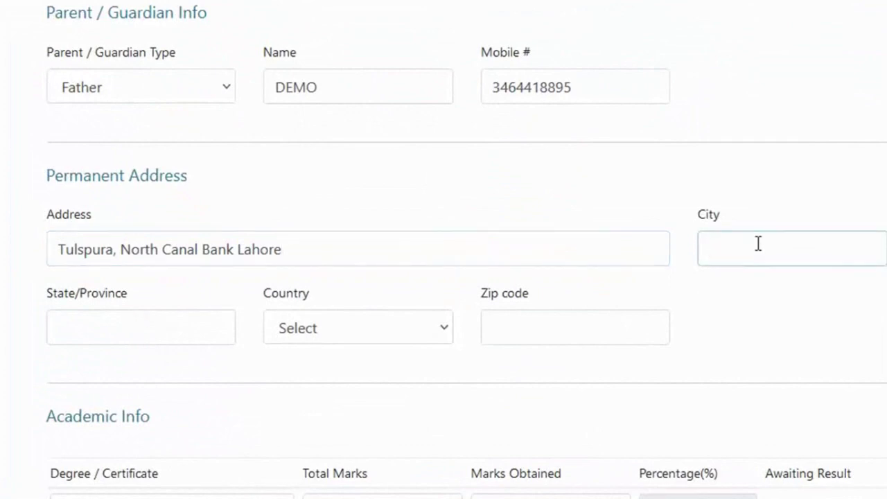
type("Lahore")
left_click(108, 328)
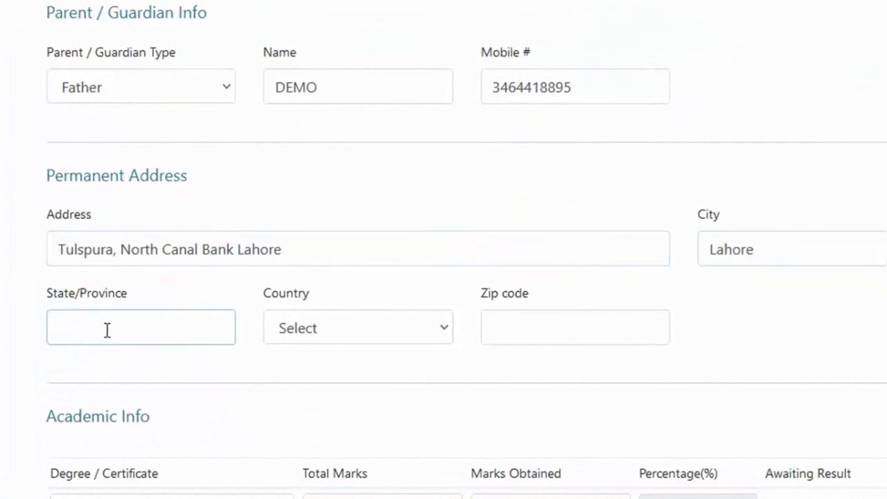
type("Punjab")
left_click(333, 332)
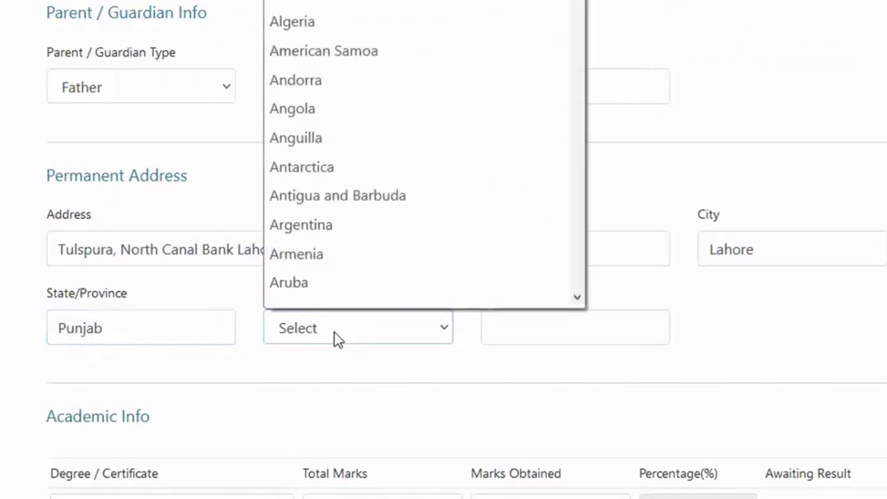
key("p")
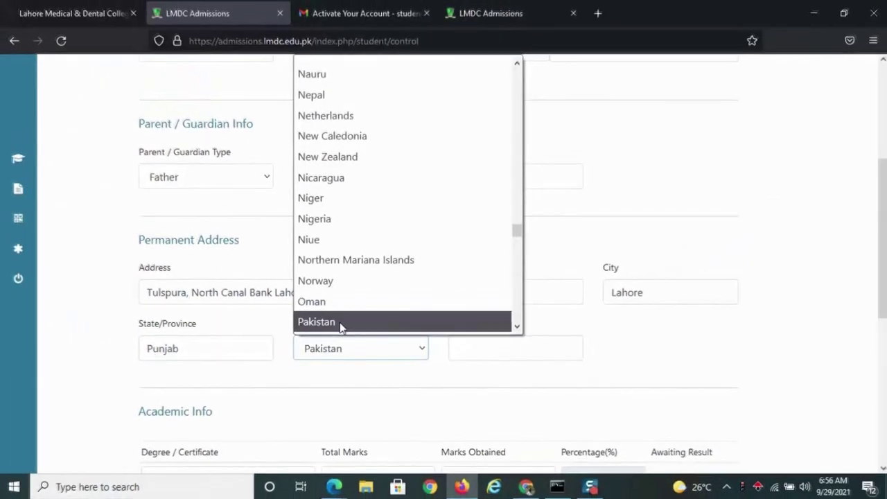
left_click(340, 322)
left_click(488, 348)
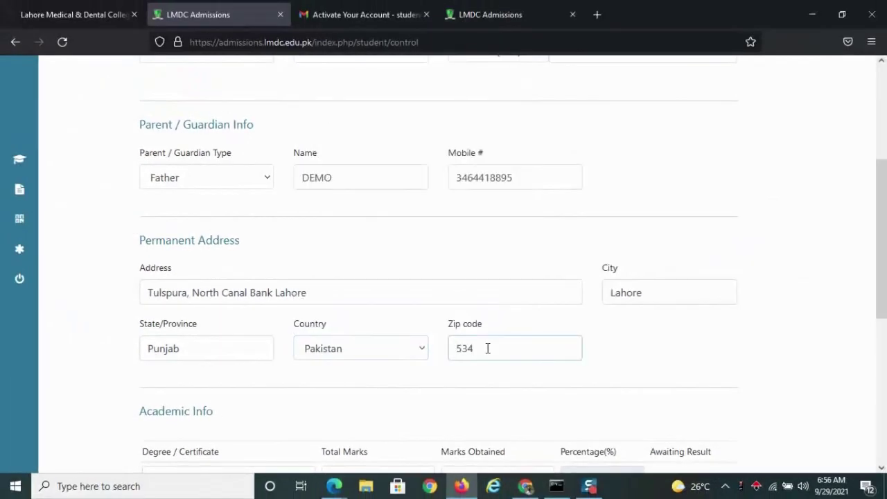
Enter the zip code, then record Matric 953/1100 and FSC 1050/1100.
type("53400")
left_click_drag(885, 260, 886, 351)
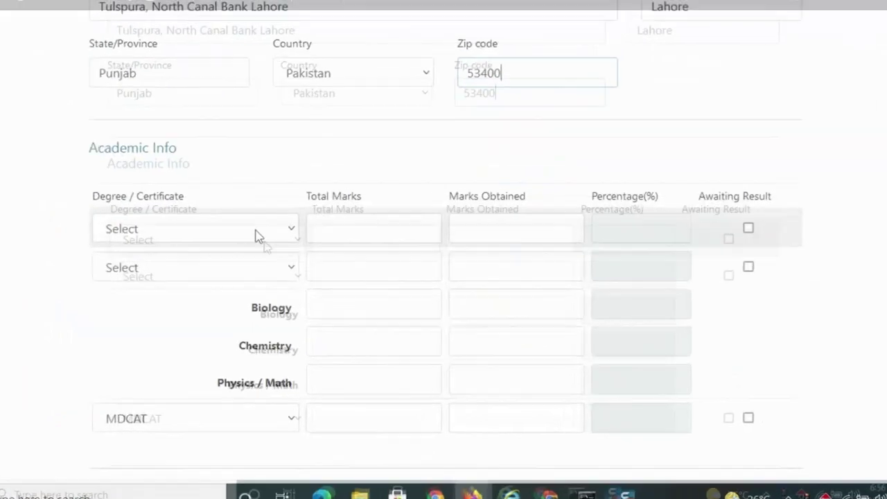
left_click(271, 195)
left_click(86, 259)
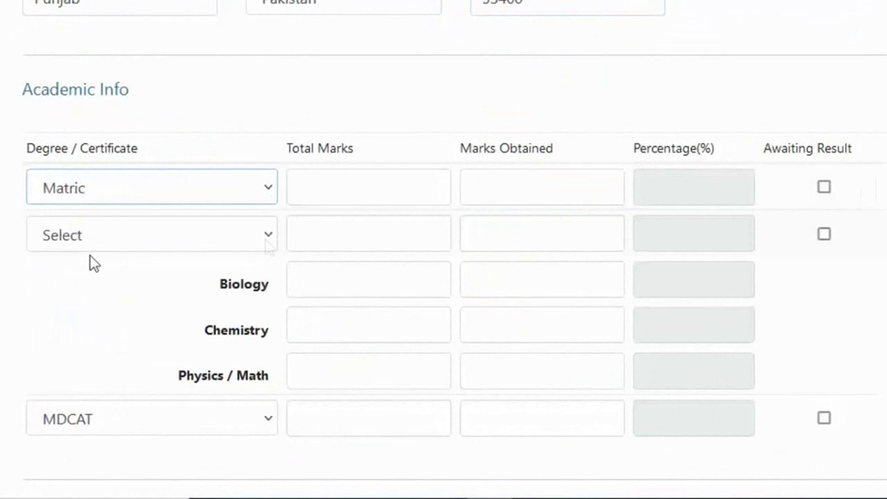
left_click(319, 187)
type("1100")
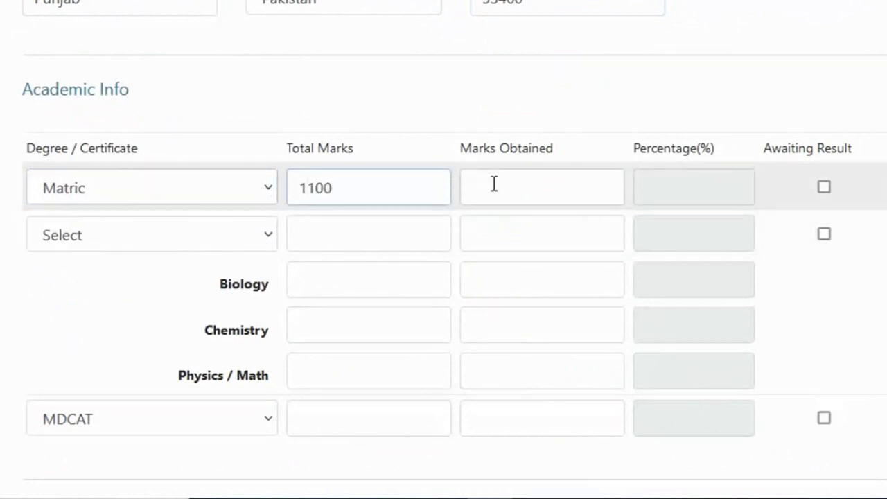
left_click(494, 184)
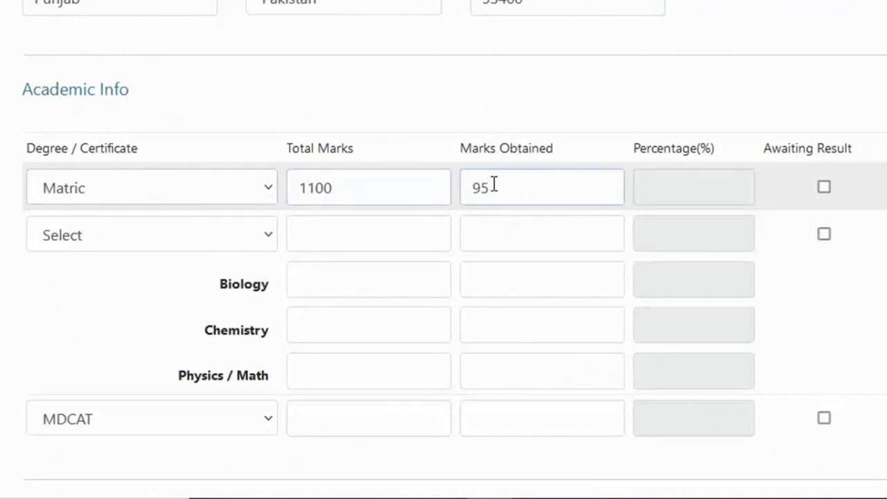
left_click(144, 233)
left_click(64, 299)
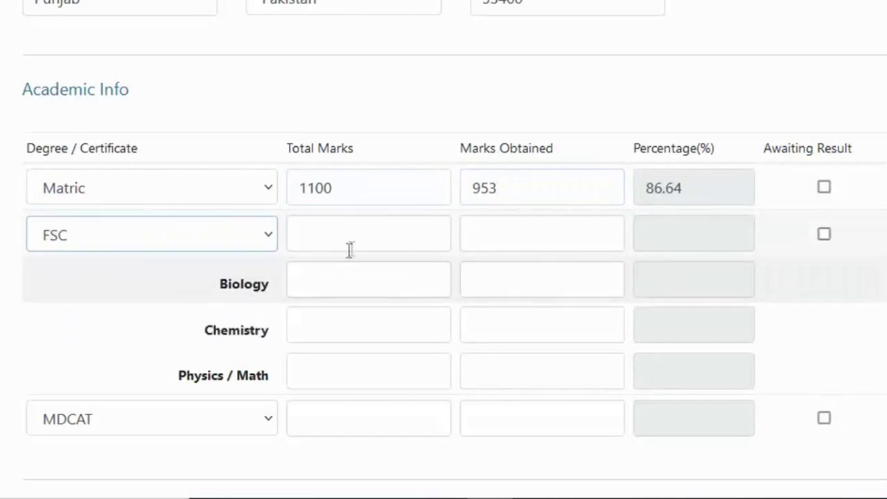
left_click(355, 233)
type("1100")
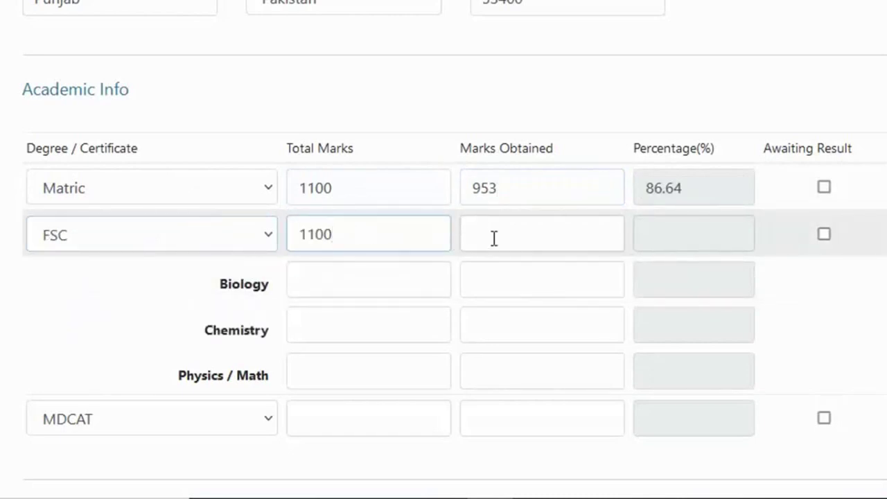
left_click(493, 238)
type("1050")
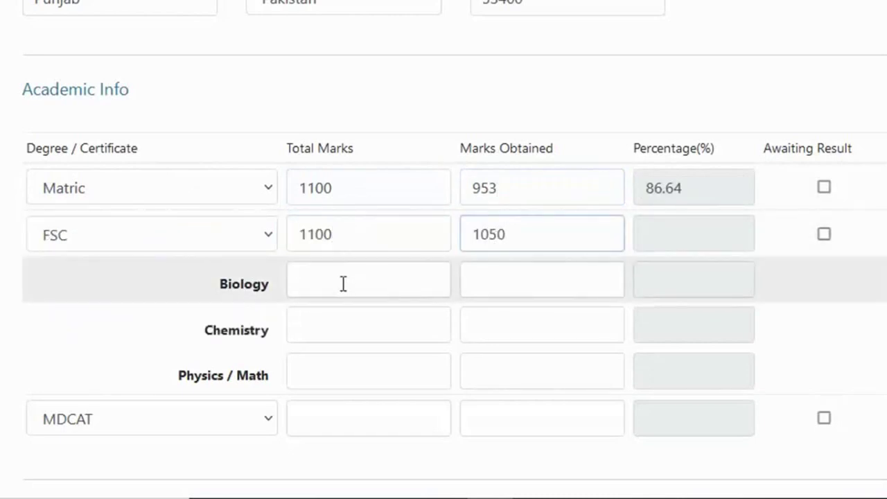
Record Biology 145/200, Chemistry and Physics/Math out of 200, and MDCAT 185/210.
left_click(344, 283)
type("200")
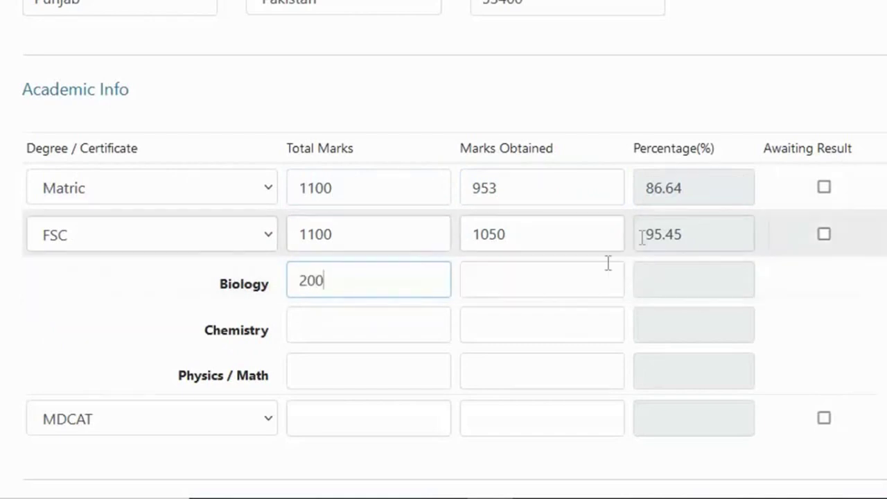
left_click(510, 278)
type("145")
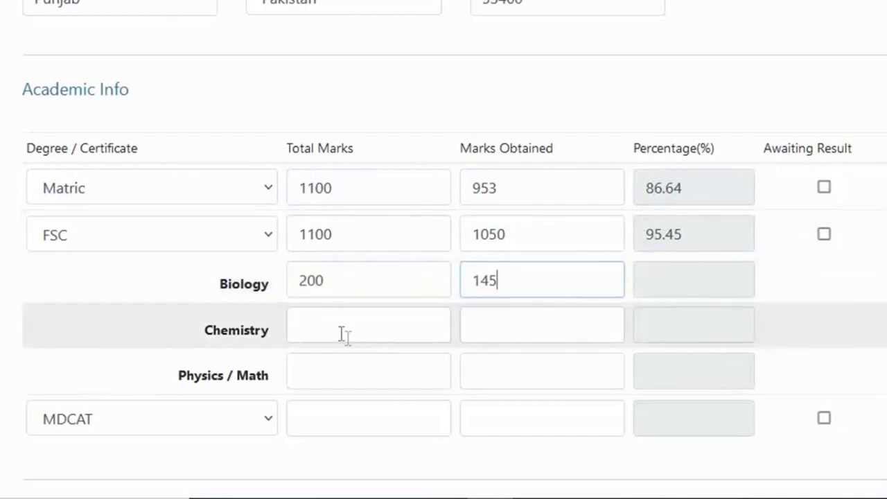
left_click(341, 321)
type("200")
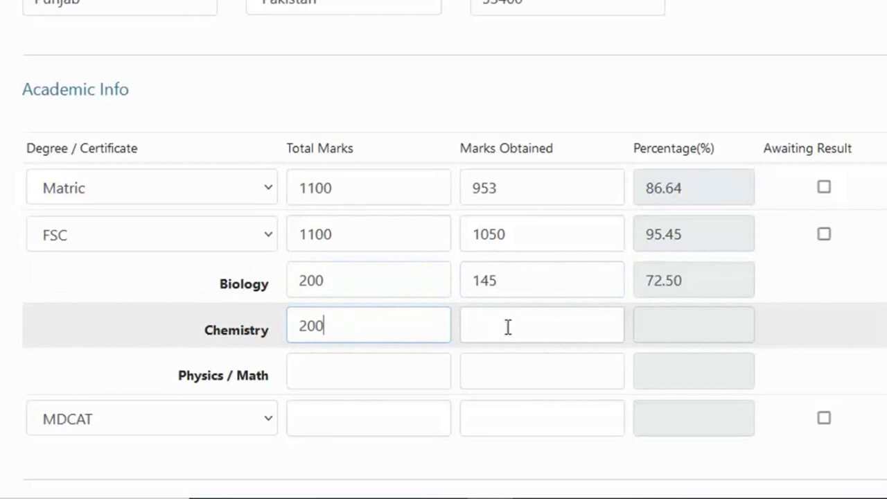
left_click(508, 327)
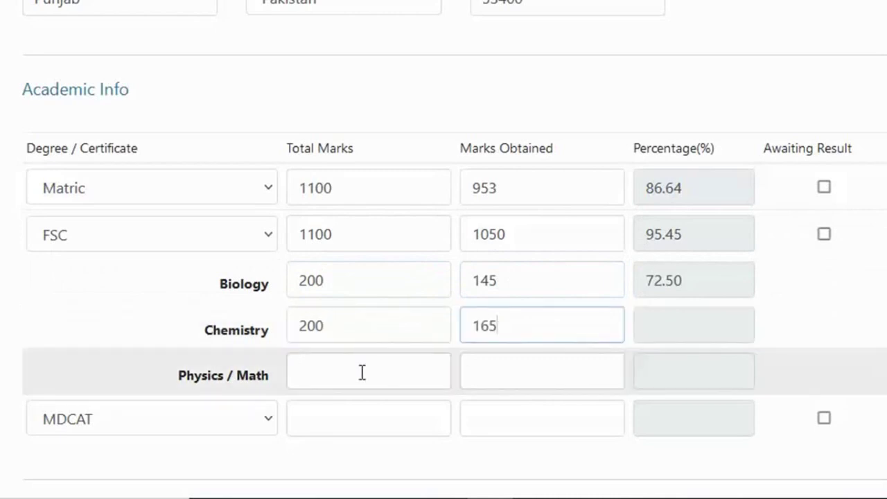
left_click(363, 371)
type("200")
left_click(531, 372)
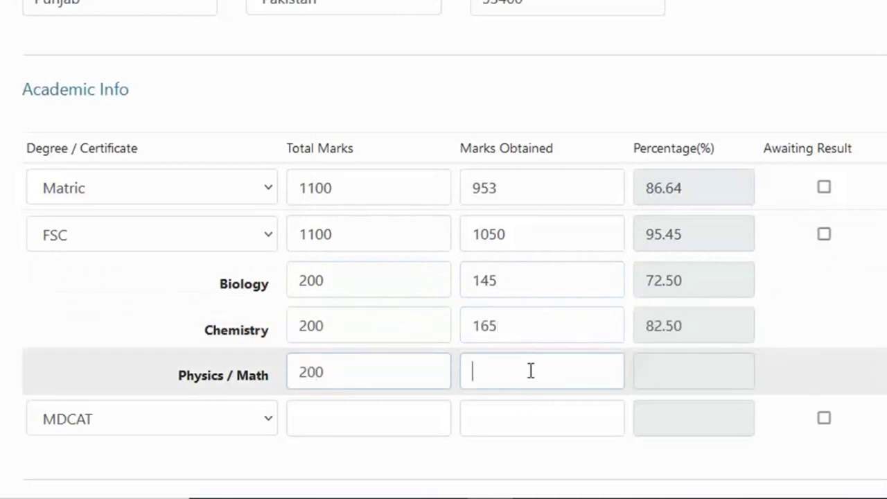
left_click(408, 420)
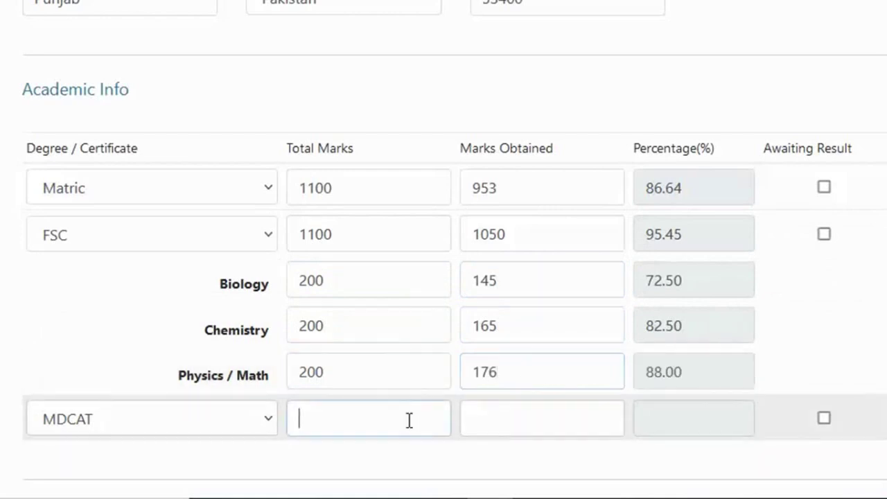
type("210")
left_click(515, 415)
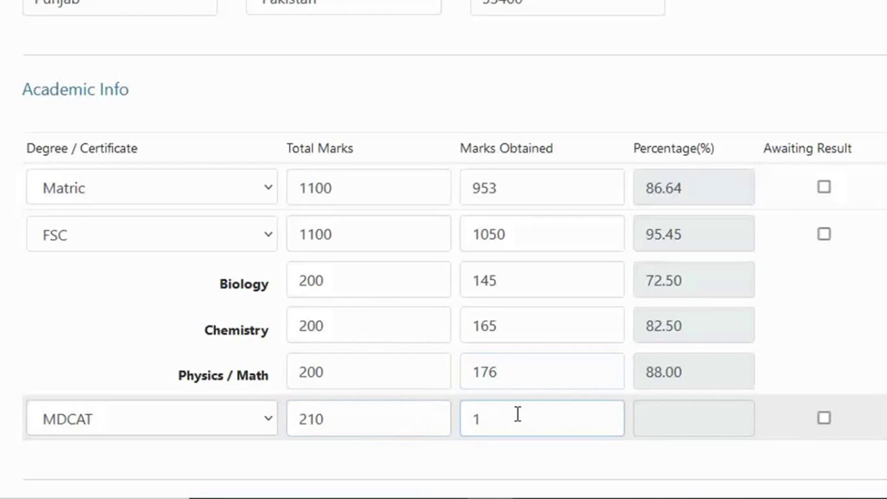
type("185")
scroll(443, 250, "down", 2)
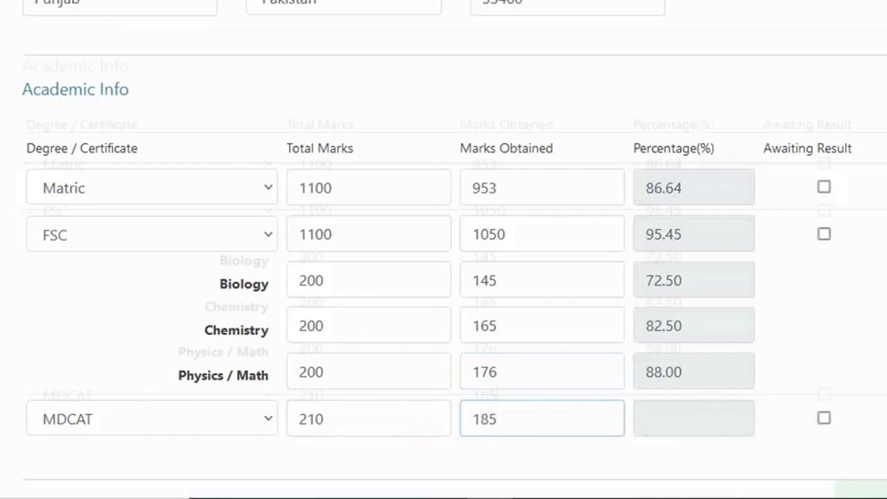
Save the basic information, acknowledge the success message, and go to Request a Code.
left_click(621, 423)
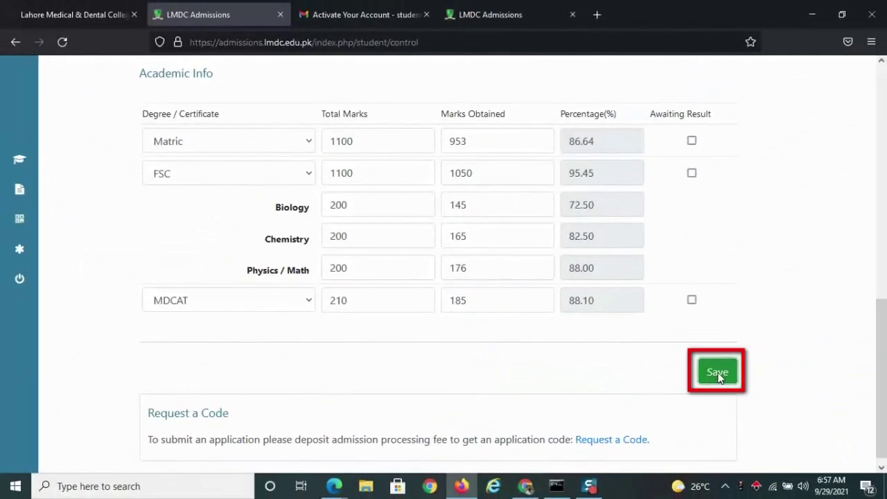
left_click(718, 373)
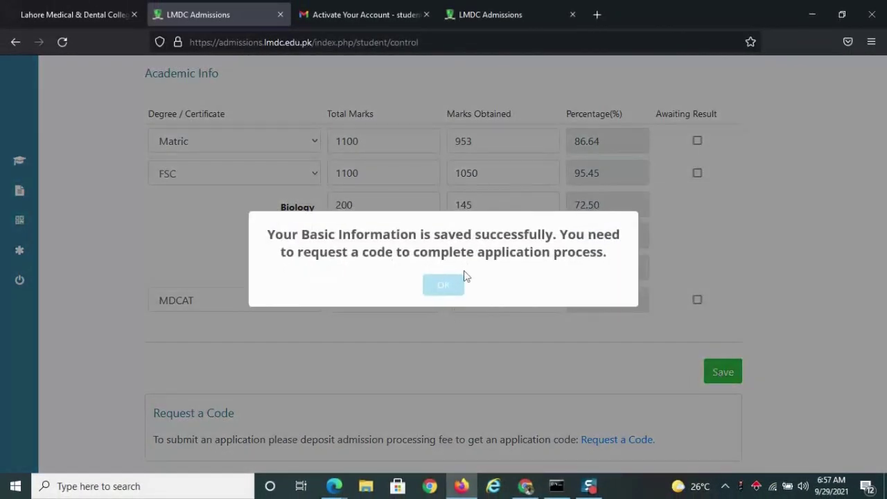
left_click(445, 286)
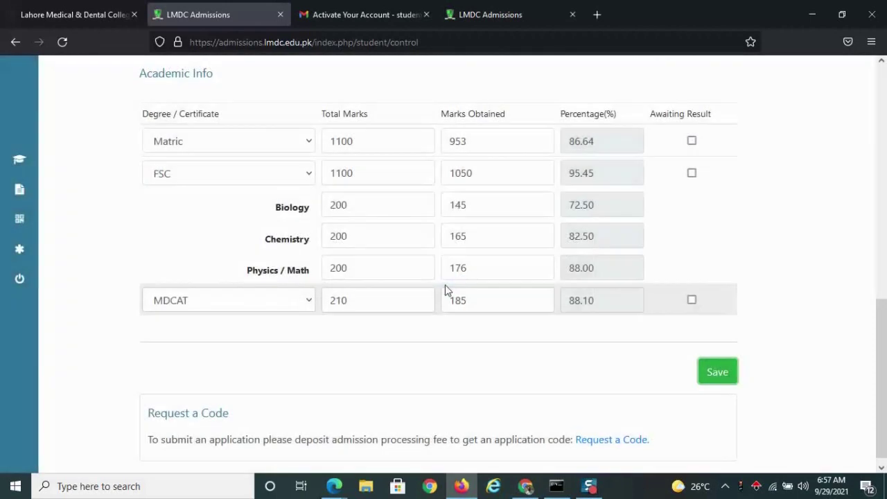
left_click(607, 441)
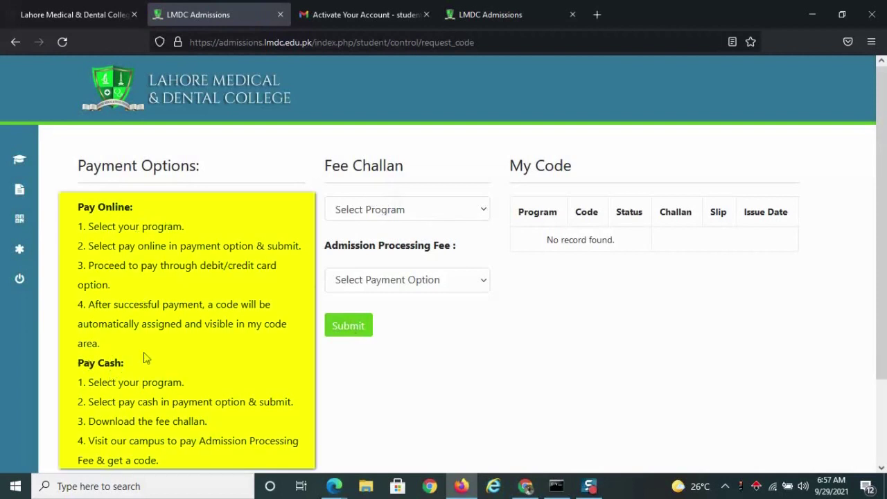
Request an MBBS code with cash payment and acknowledge the request-received message.
scroll(145, 357, "down", 3)
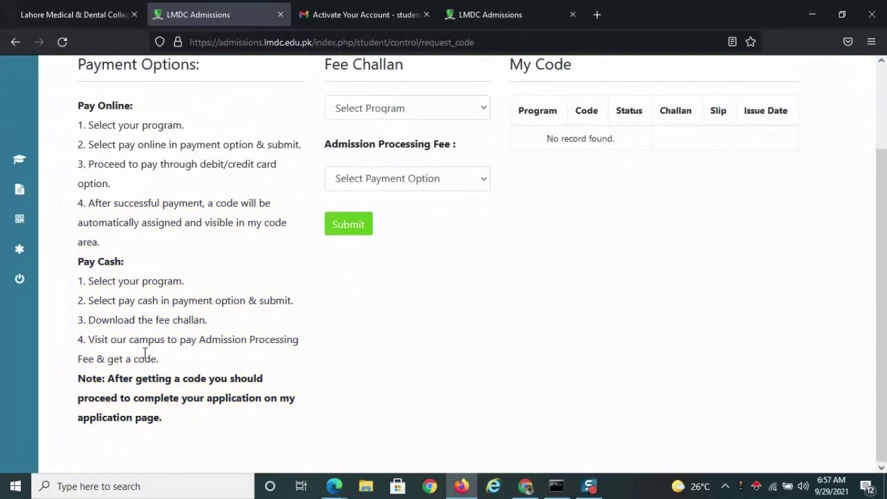
scroll(145, 357, "up", 3)
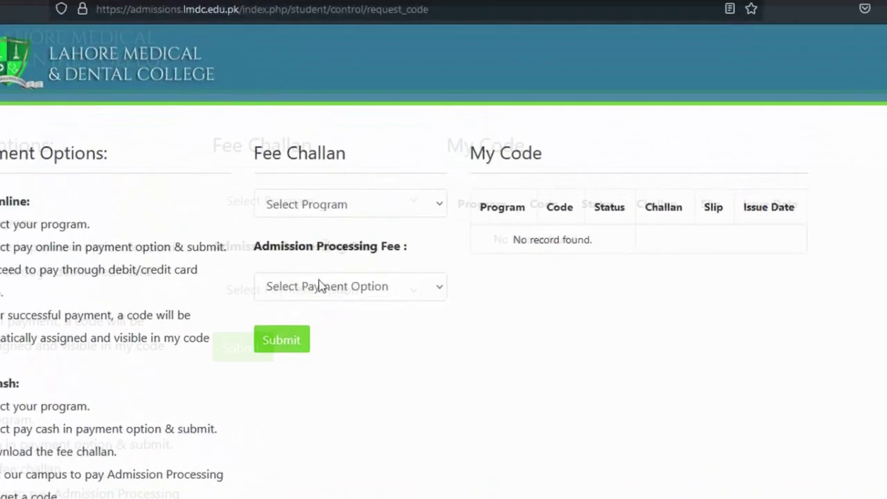
left_click(395, 208)
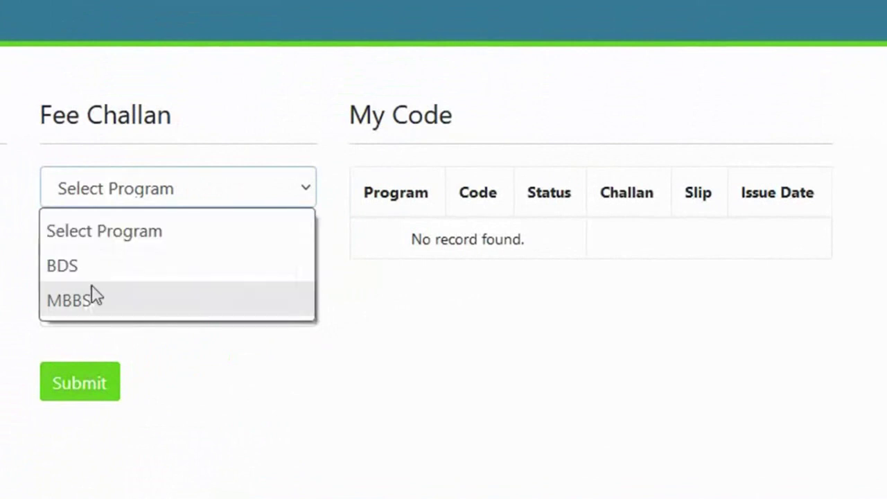
left_click(78, 305)
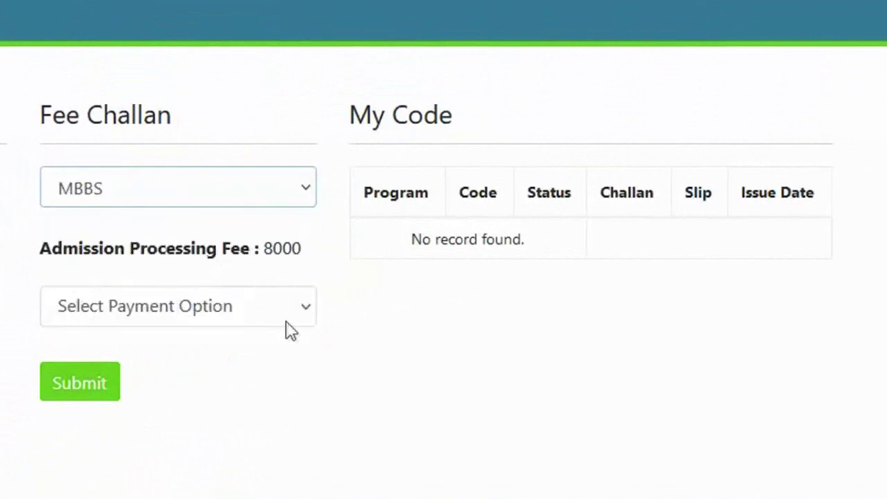
left_click(303, 312)
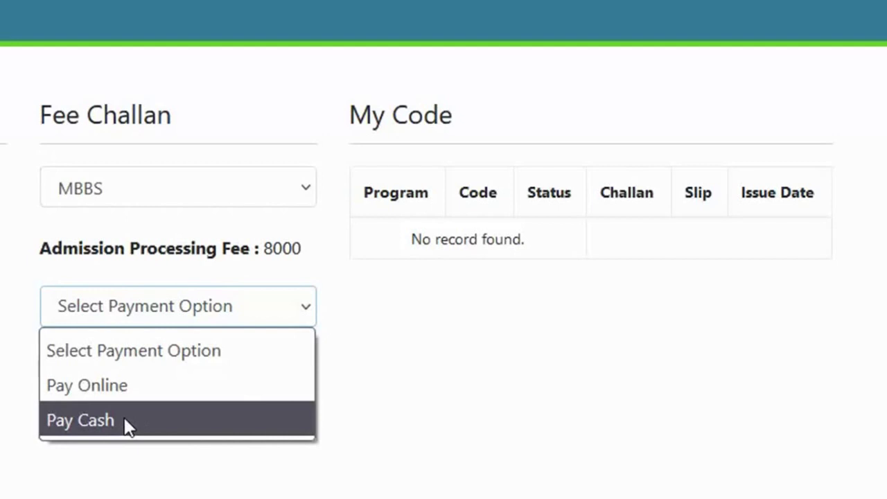
left_click(128, 423)
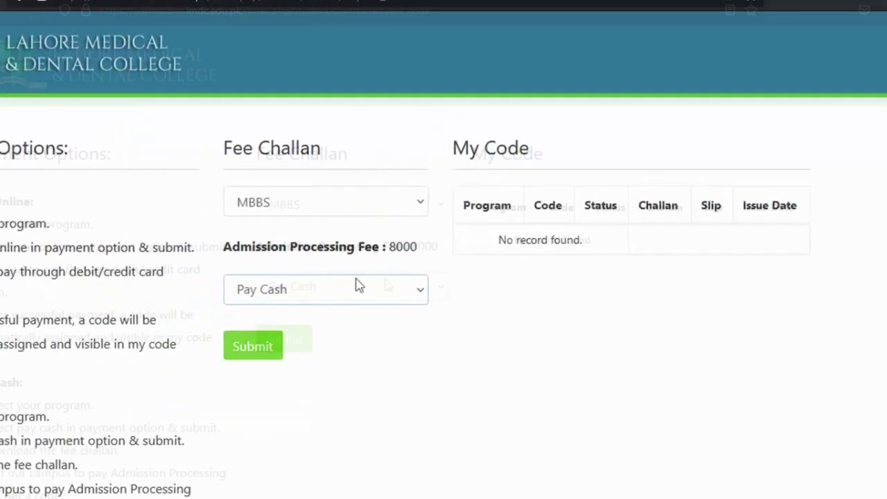
left_click(349, 326)
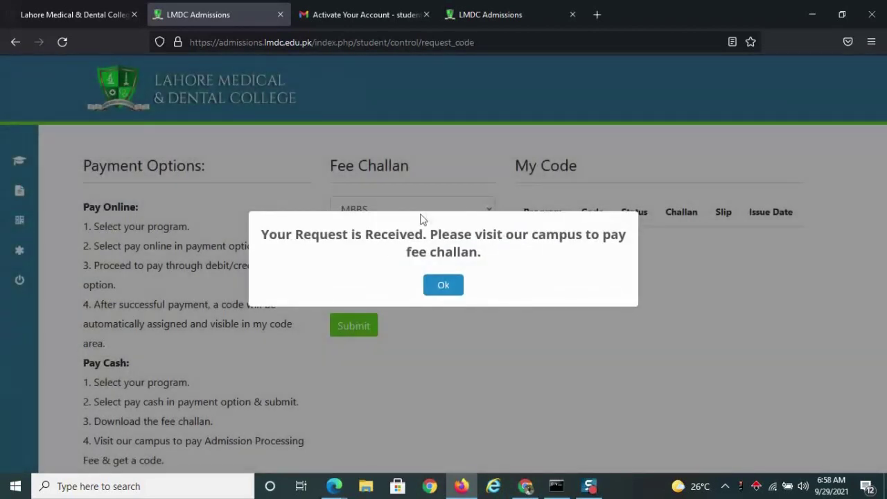
left_click(452, 285)
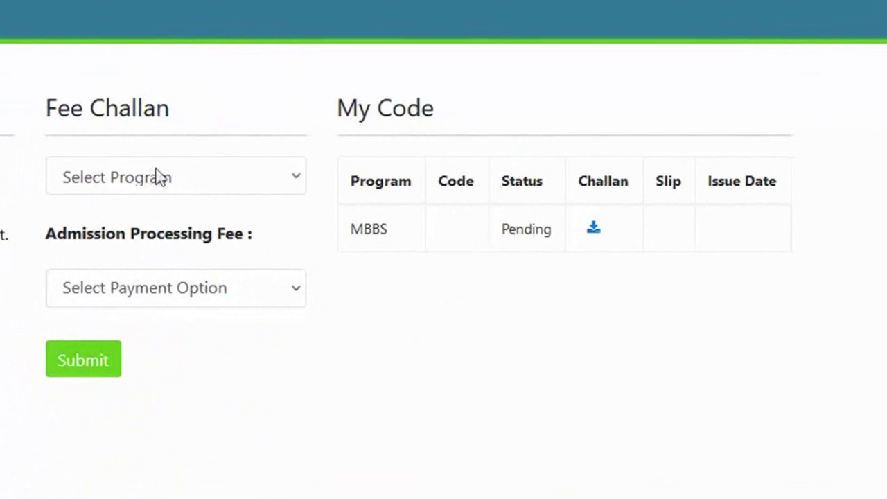
Request a BDS code with online payment to bring up the PayPro bill.
left_click(141, 185)
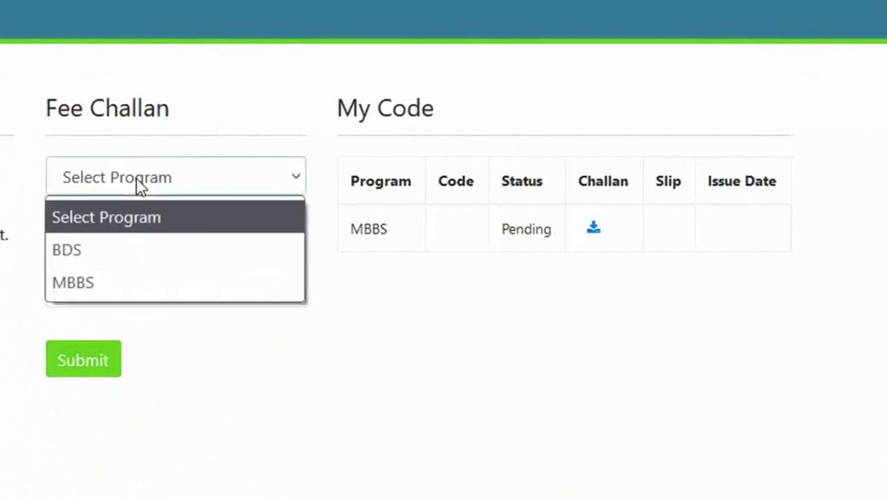
left_click(79, 249)
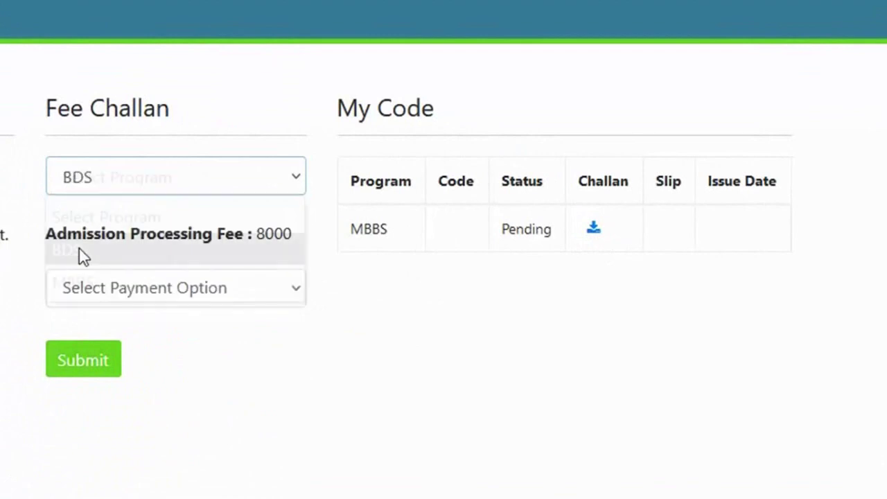
left_click(257, 291)
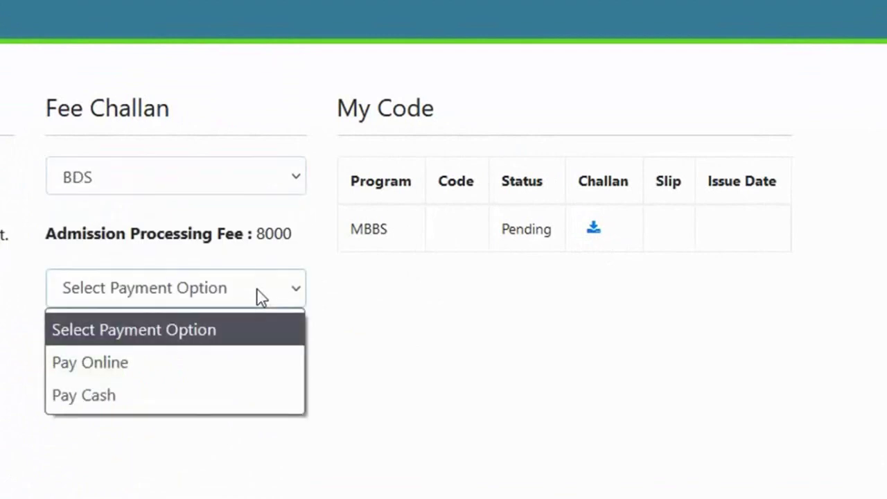
left_click(131, 370)
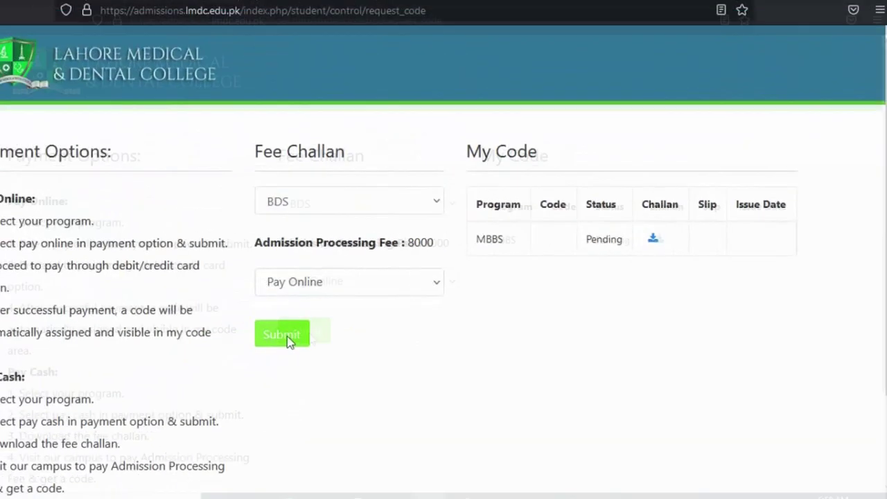
left_click(289, 341)
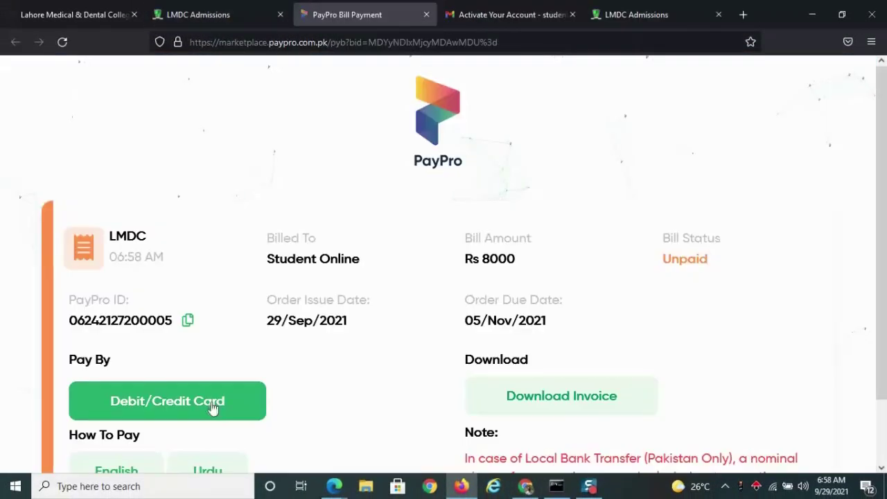
Pay the Rs 8000 PayPro bill with a debit/credit card.
left_click(217, 407)
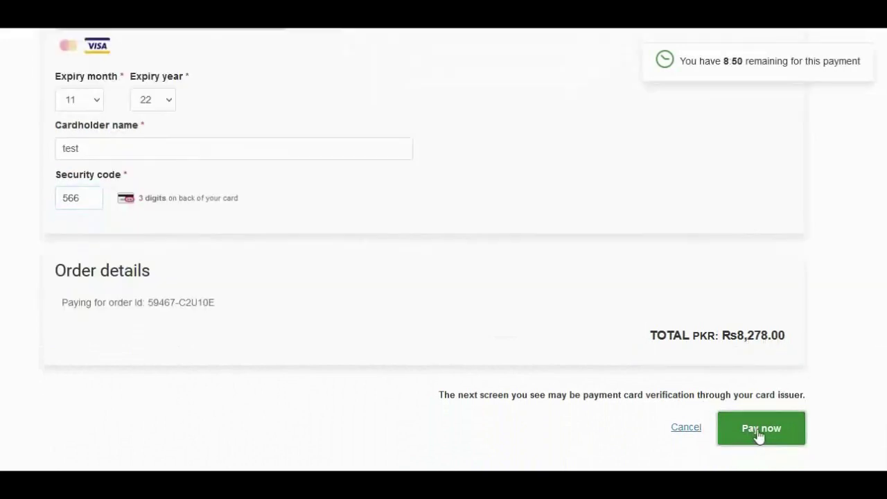
left_click(761, 430)
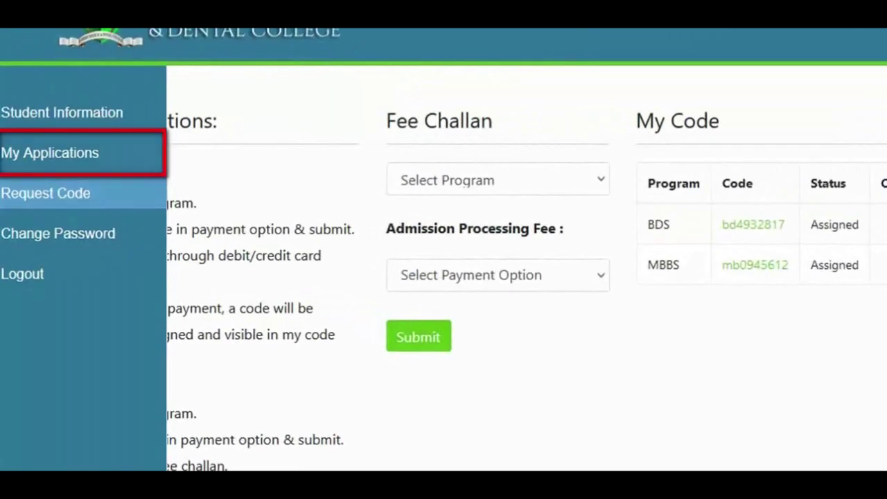
Go to My Applications to bring up the MBBS form at its Personal Info step.
left_click(21, 154)
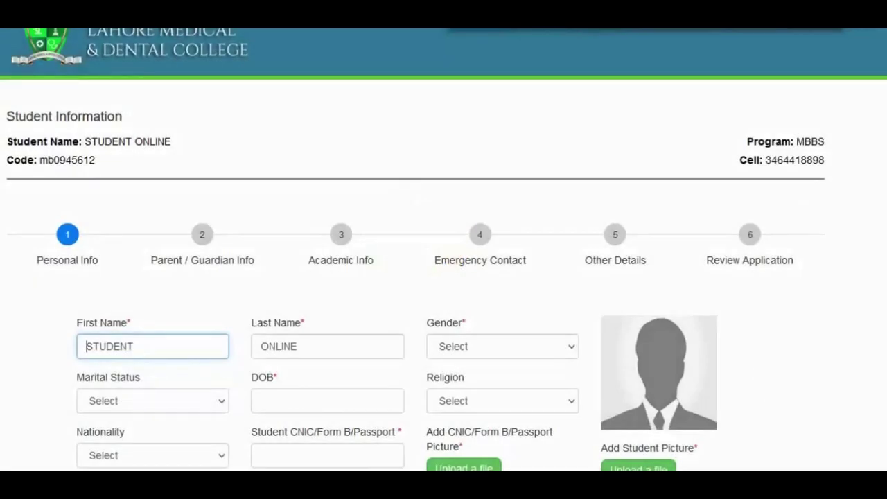
scroll(444, 277, "down", 1)
left_click(152, 345)
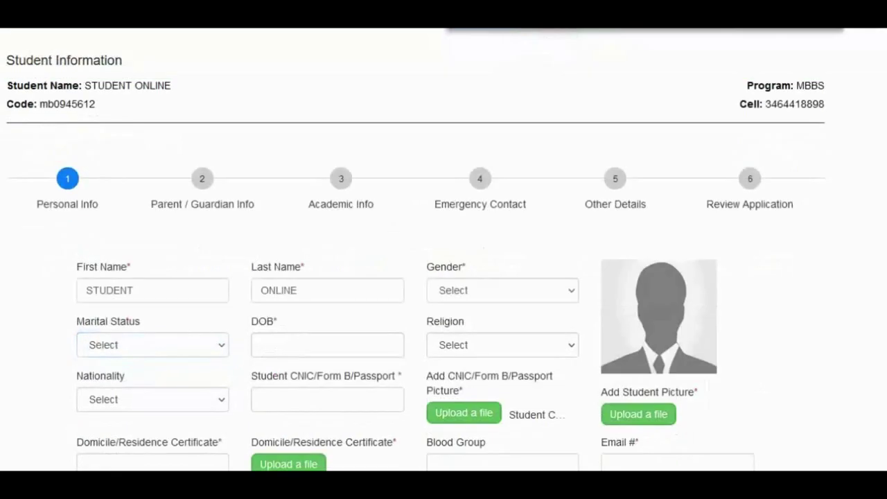
left_click(513, 291)
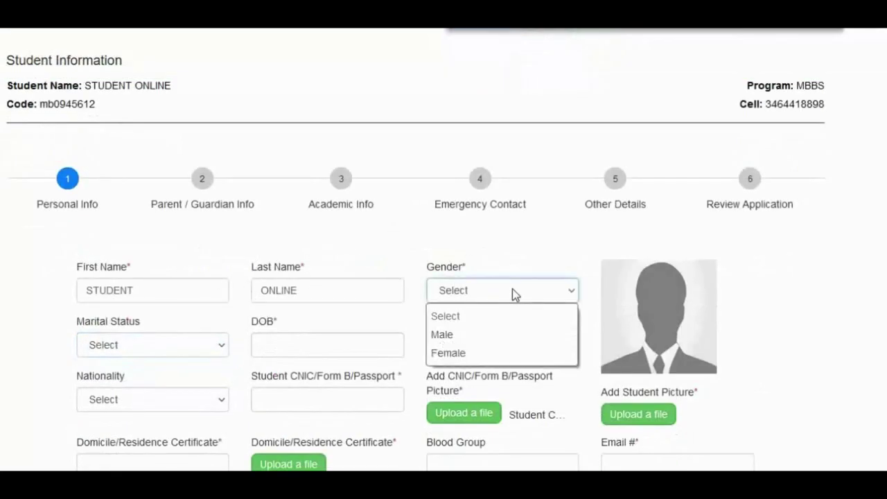
left_click(441, 336)
left_click(155, 346)
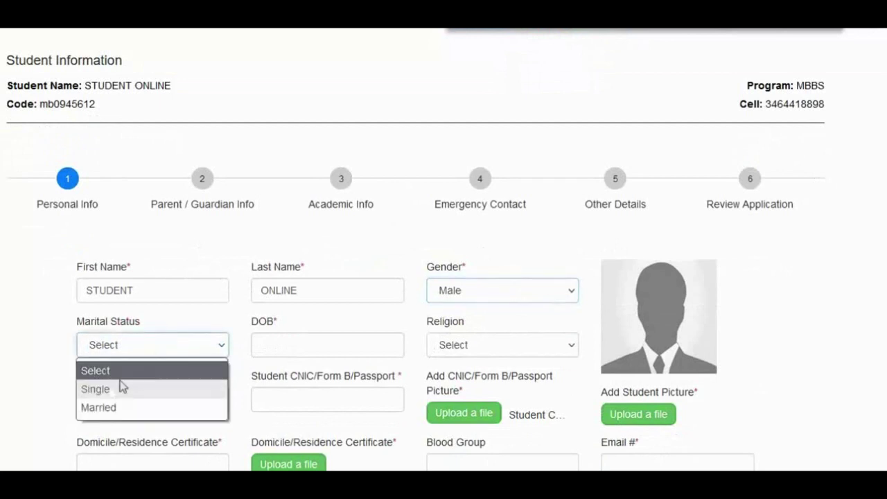
left_click(108, 391)
left_click(291, 344)
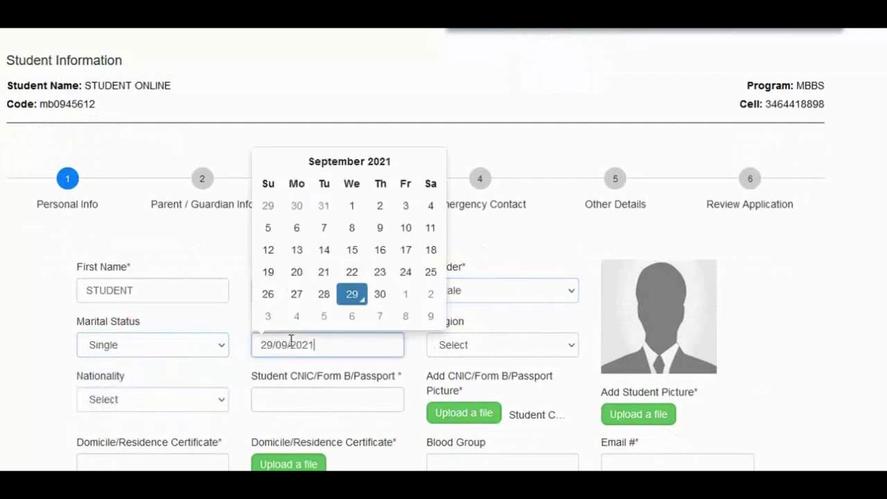
left_click(335, 163)
left_click(352, 184)
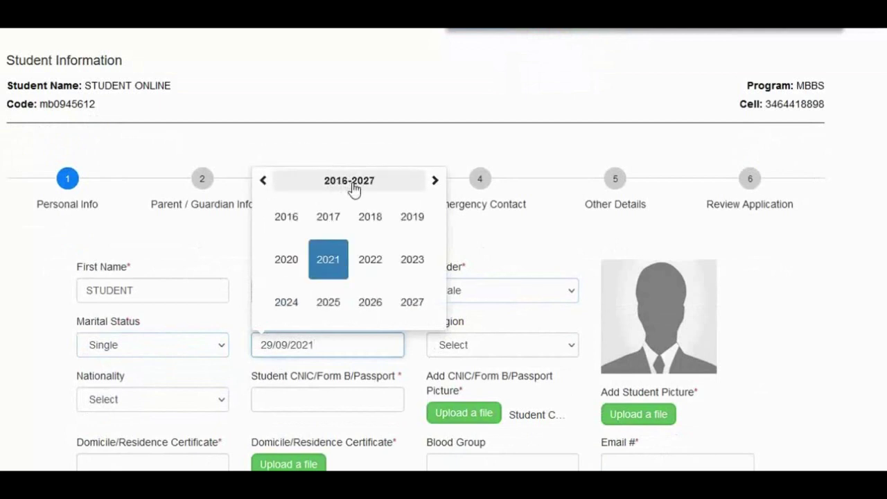
left_click(263, 181)
left_click(264, 181)
left_click(263, 181)
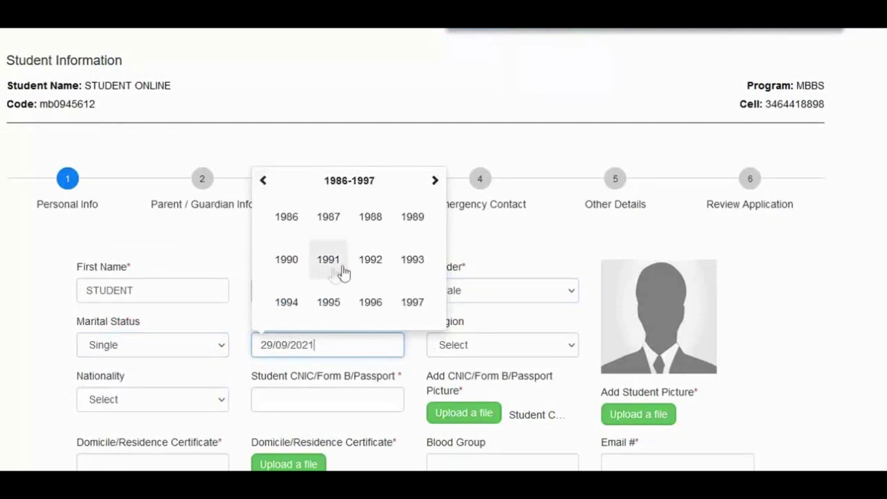
left_click(371, 218)
left_click(371, 217)
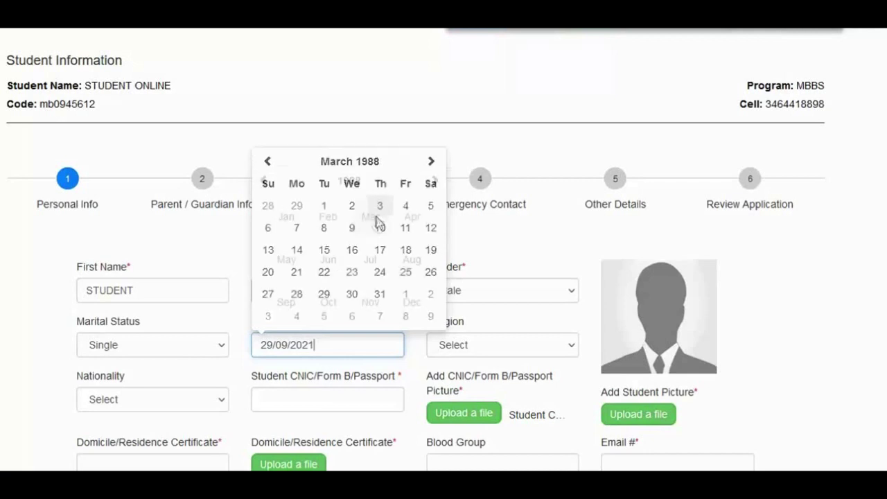
left_click(326, 251)
Set religion to Muslim and nationality to Pakistan, and enter the student's CNIC number.
left_click(466, 347)
left_click(458, 390)
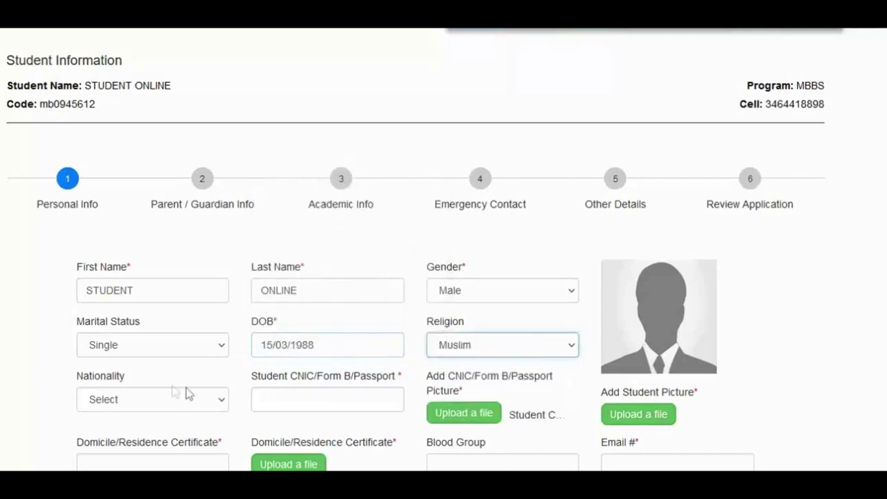
left_click(155, 401)
key("p")
key("Return")
left_click(272, 405)
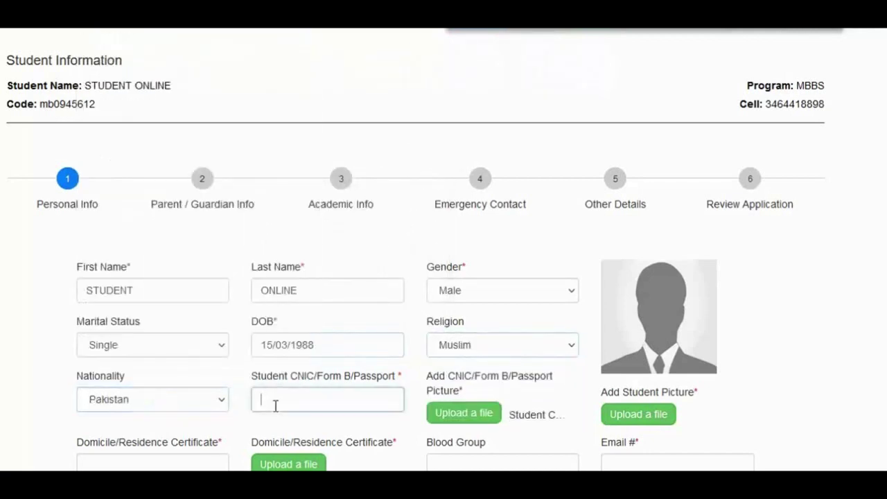
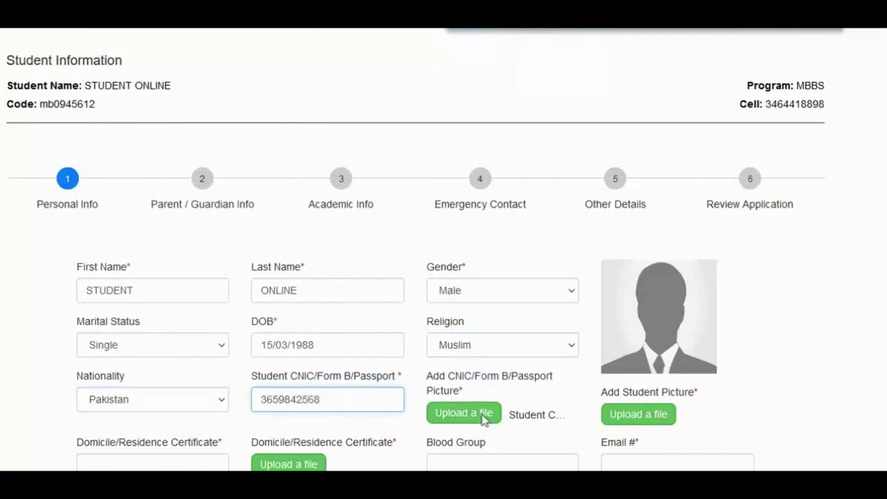
Attach Student CNIC.jpg as the CNIC picture and Student Picture.png as the student photo.
left_click(464, 413)
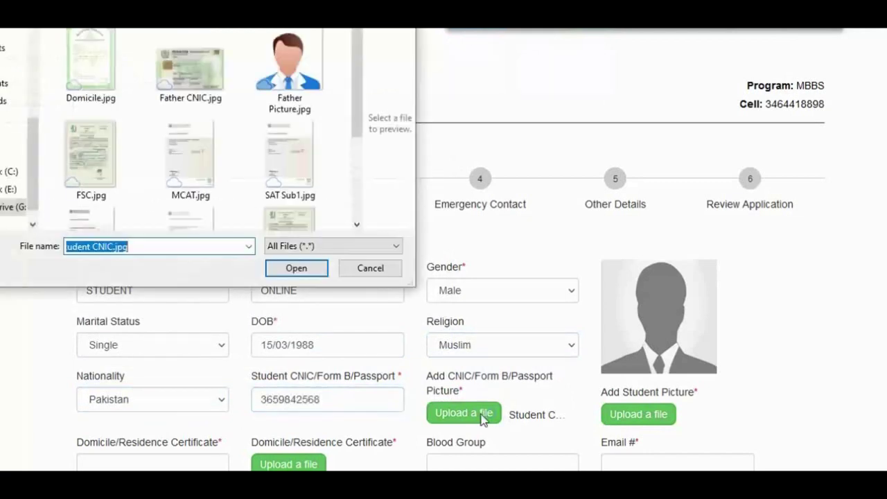
scroll(251, 207, "down", 3)
double_click(90, 198)
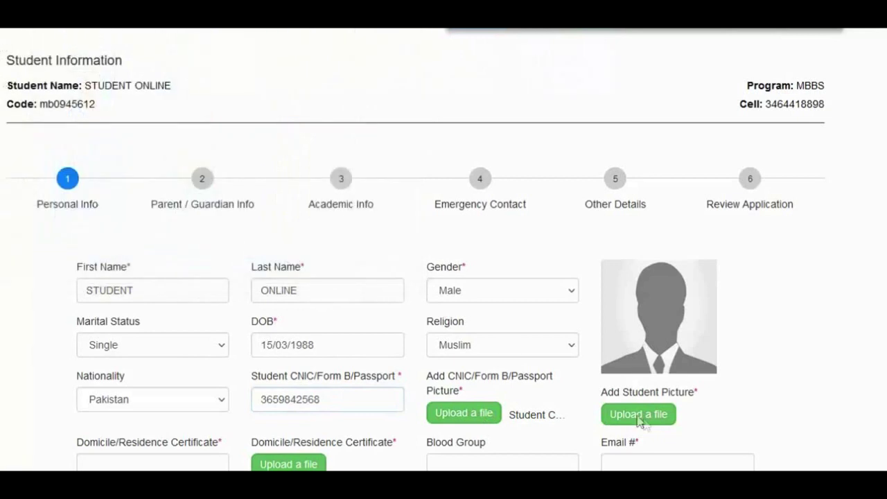
left_click(660, 416)
scroll(301, 178, "down", 3)
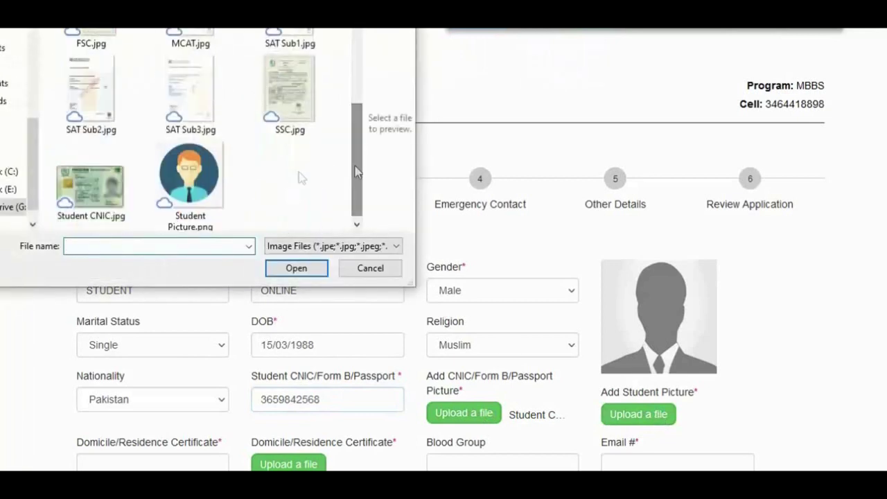
double_click(194, 184)
scroll(869, 254, "down", 2)
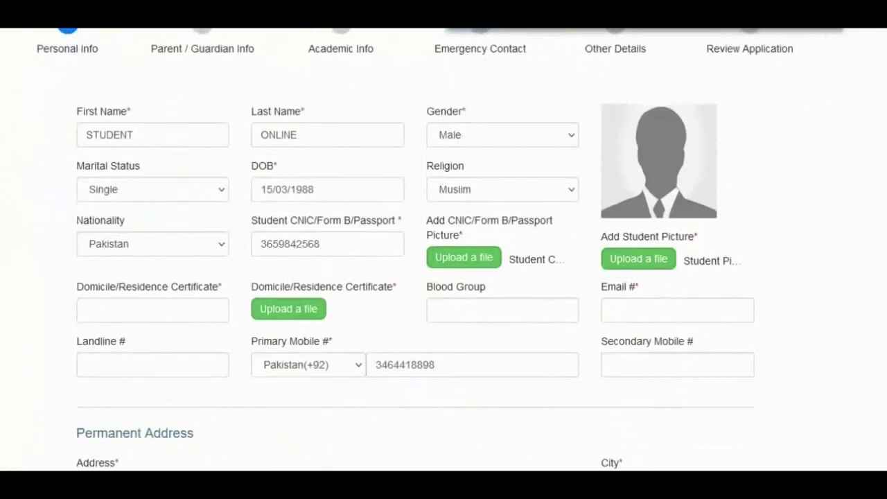
Set domicile to Punjab with Domicile.jpg attached, and blood group to B -.
left_click(160, 310)
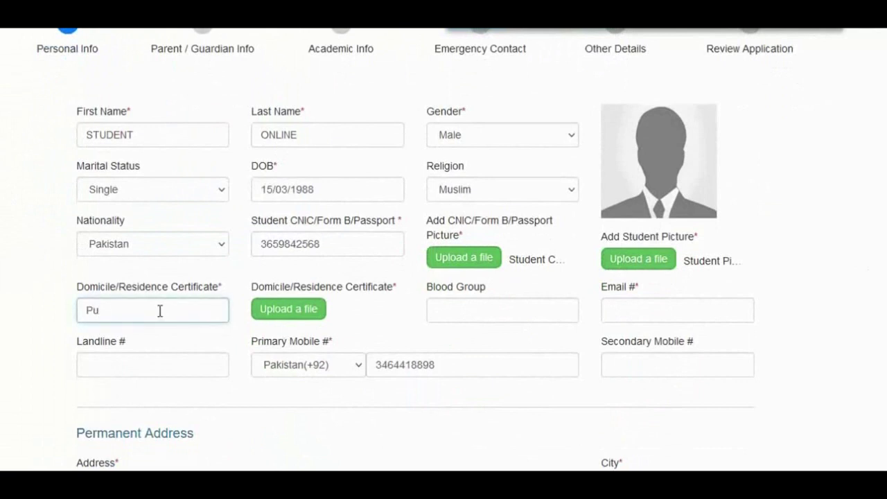
left_click(303, 311)
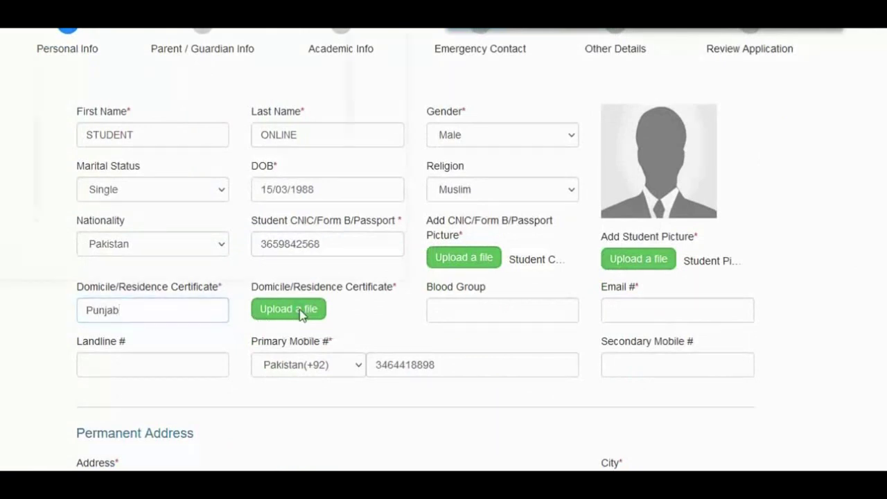
double_click(82, 61)
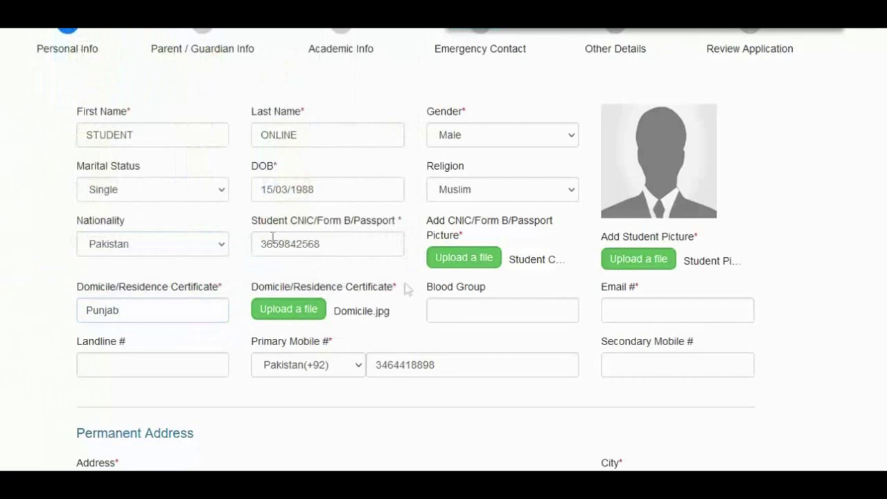
left_click(455, 311)
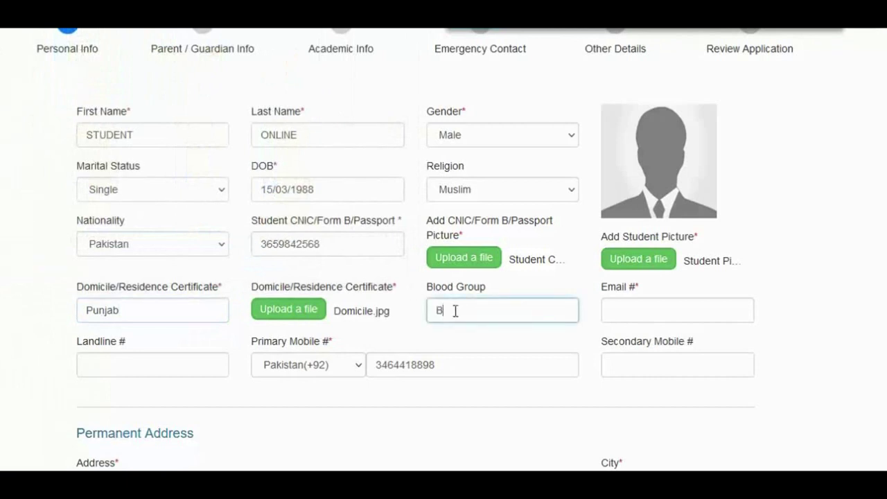
Fill in the student's email address, landline number and secondary mobile number.
left_click(654, 315)
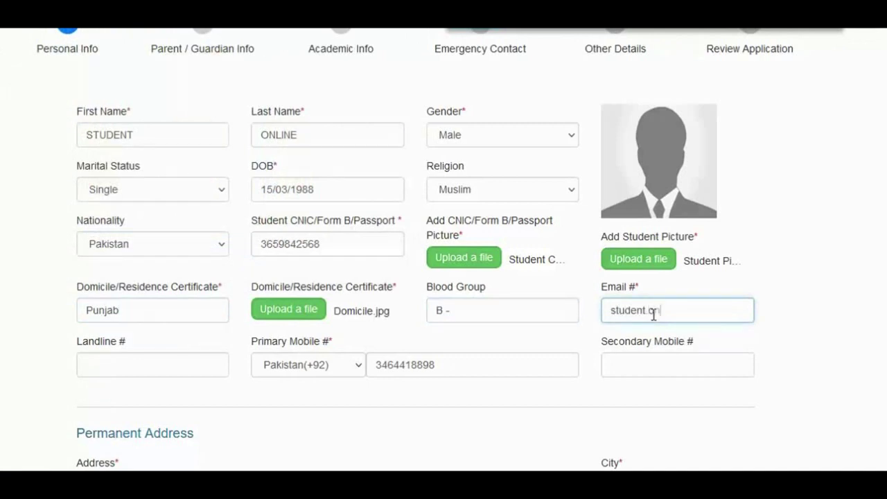
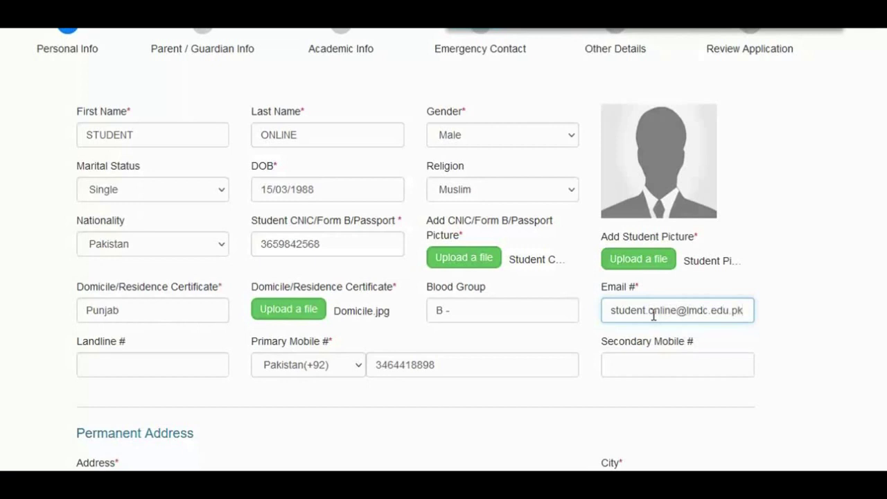
key("Tab")
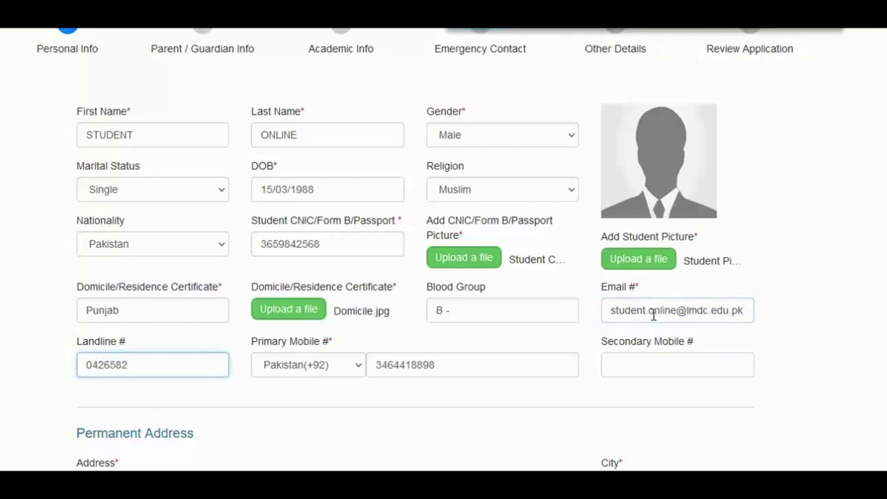
double_click(138, 368)
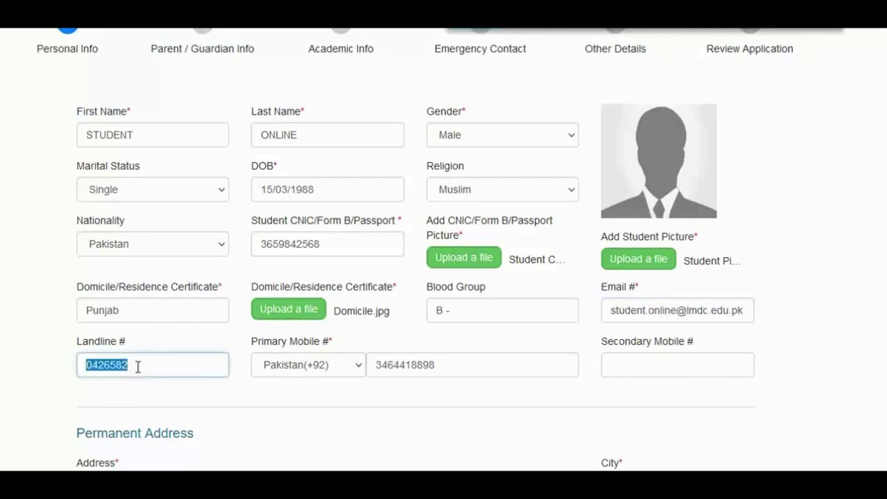
left_click(138, 367)
type("201")
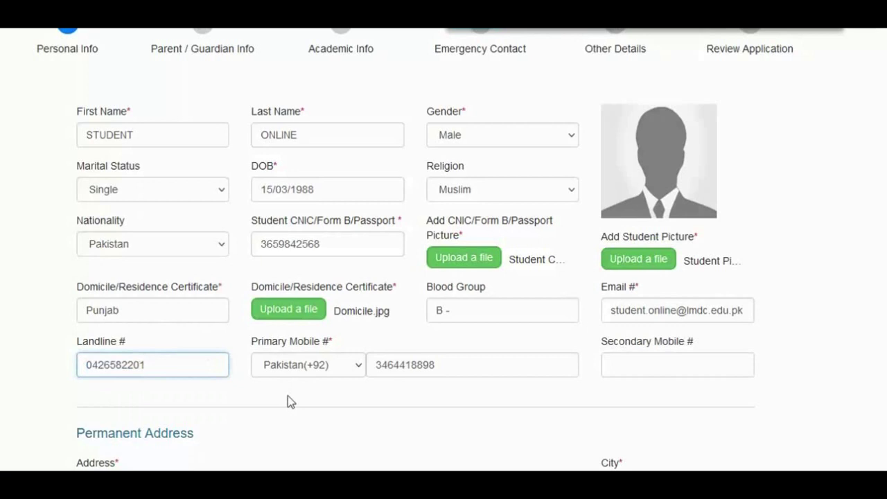
left_click(629, 361)
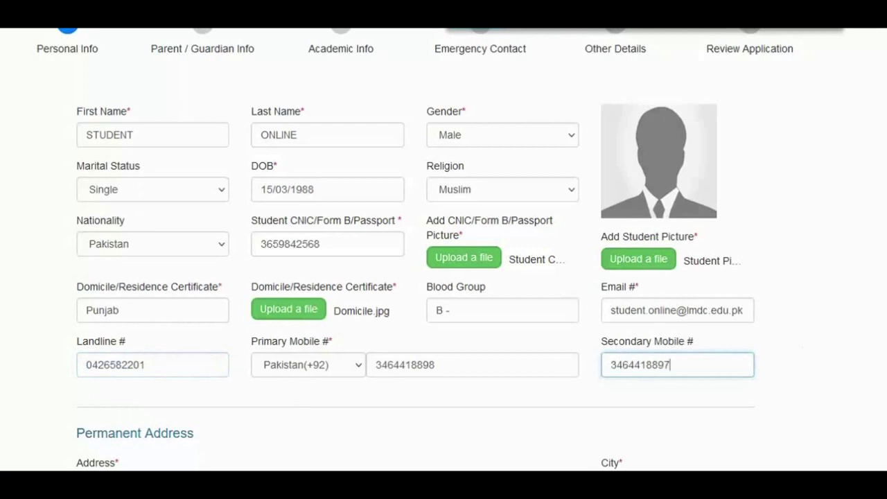
scroll(628, 360, "down", 4)
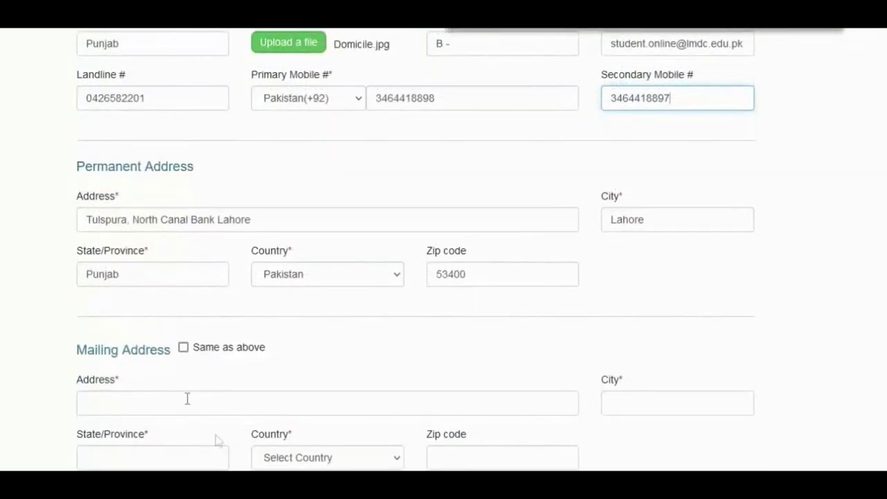
Mark the mailing address Same as above, save Personal Info, then go to Parent / Guardian Info.
left_click(183, 347)
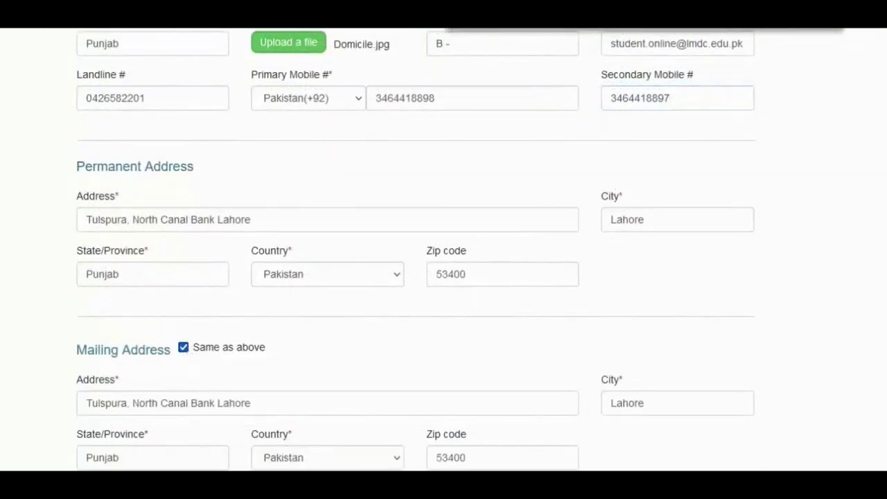
scroll(416, 249, "down", 1)
left_click(687, 448)
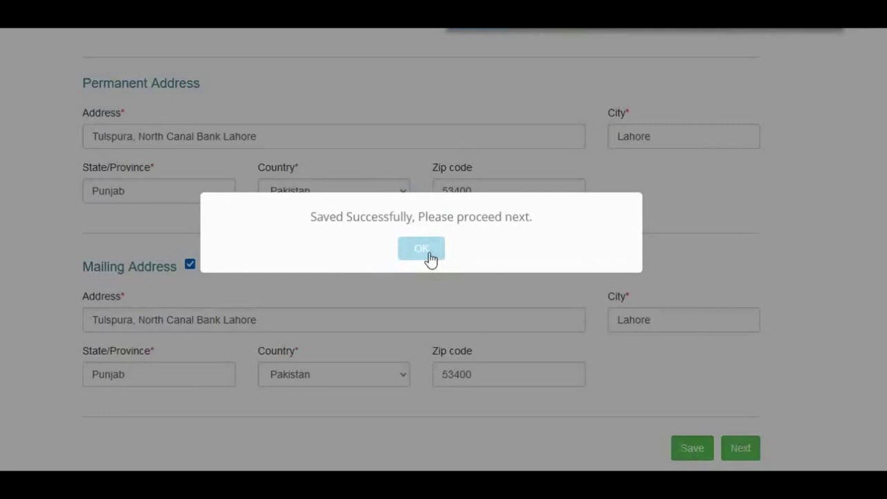
left_click(421, 249)
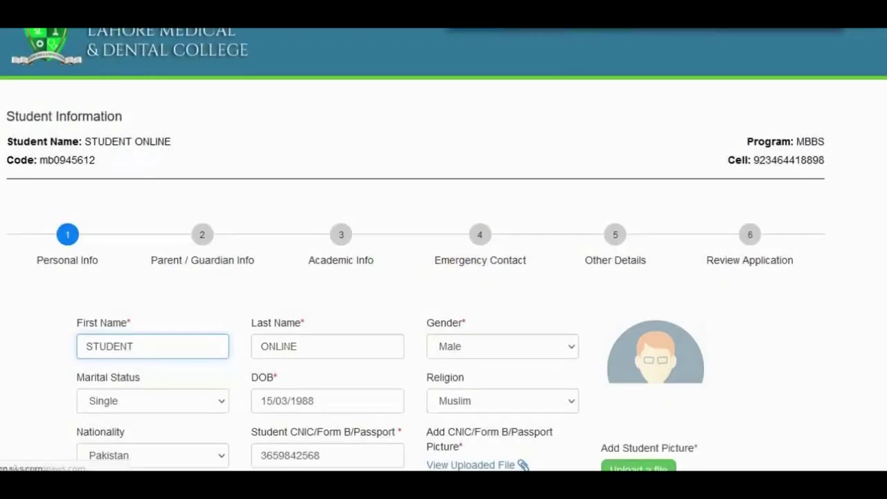
scroll(444, 277, "down", 9)
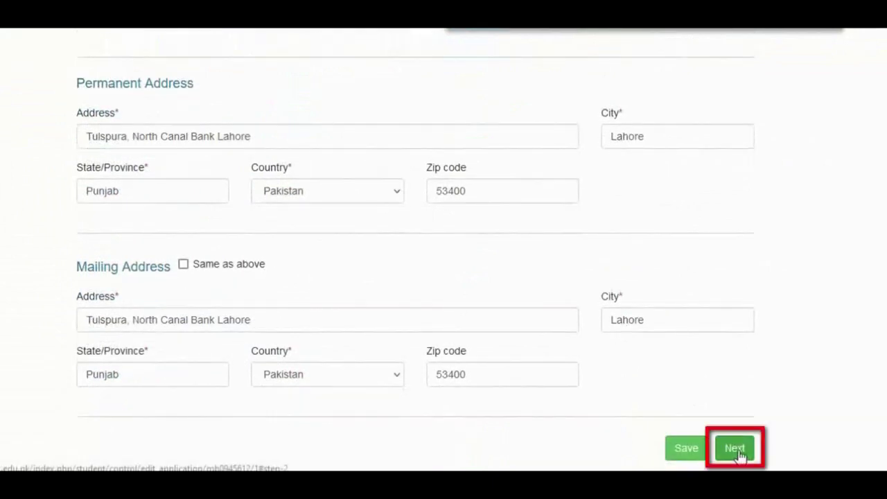
left_click(737, 450)
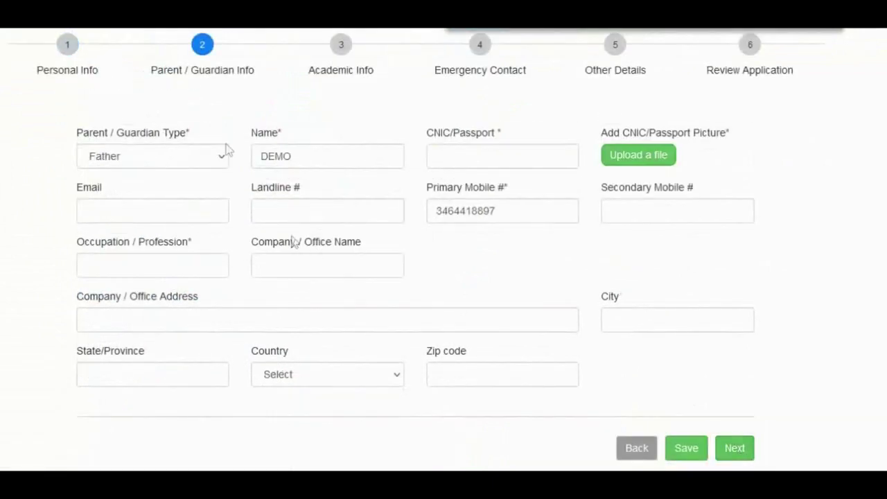
Enter the parent's CNIC number, attach Father CNIC.jpg, and fill email, landline and secondary mobile.
left_click(461, 155)
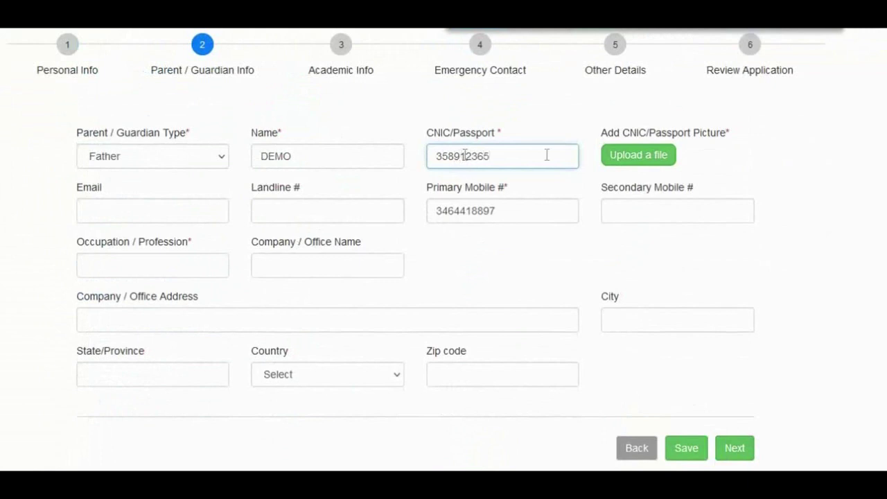
left_click(637, 159)
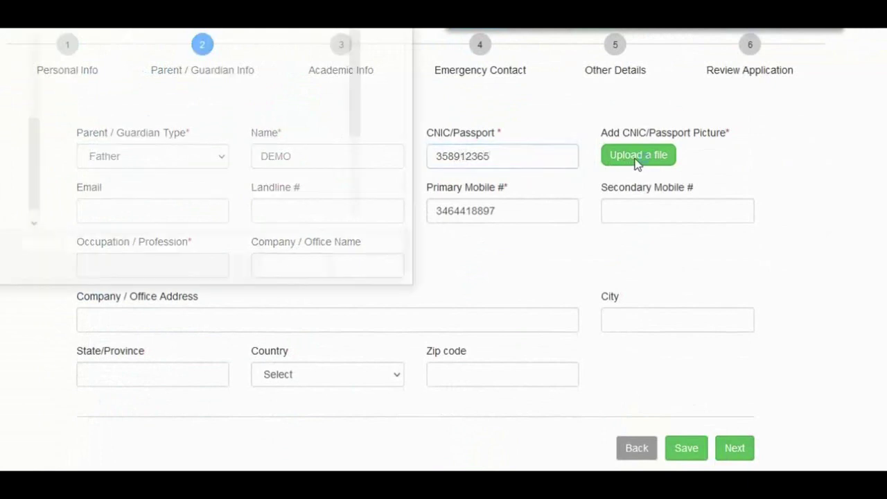
left_click(199, 82)
double_click(200, 81)
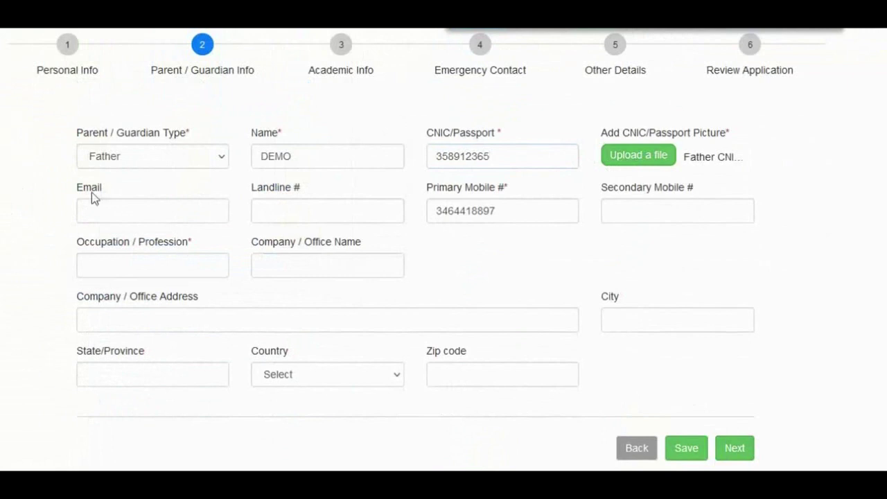
left_click(101, 209)
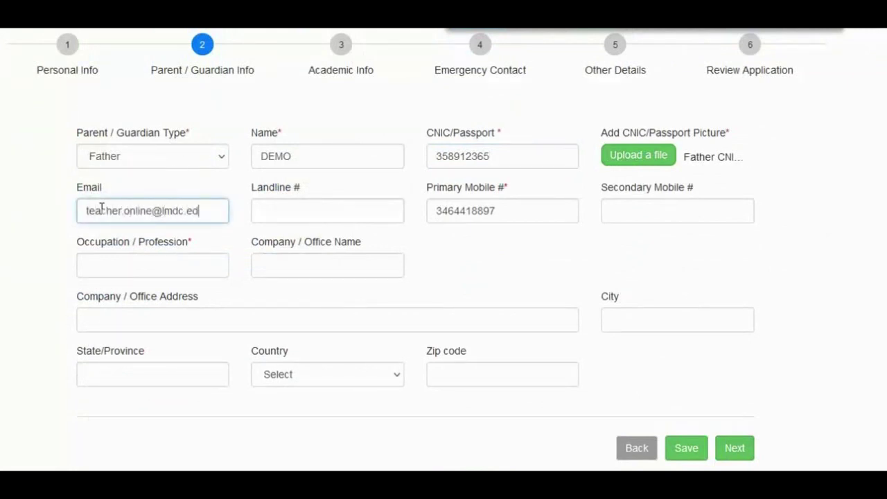
left_click(269, 212)
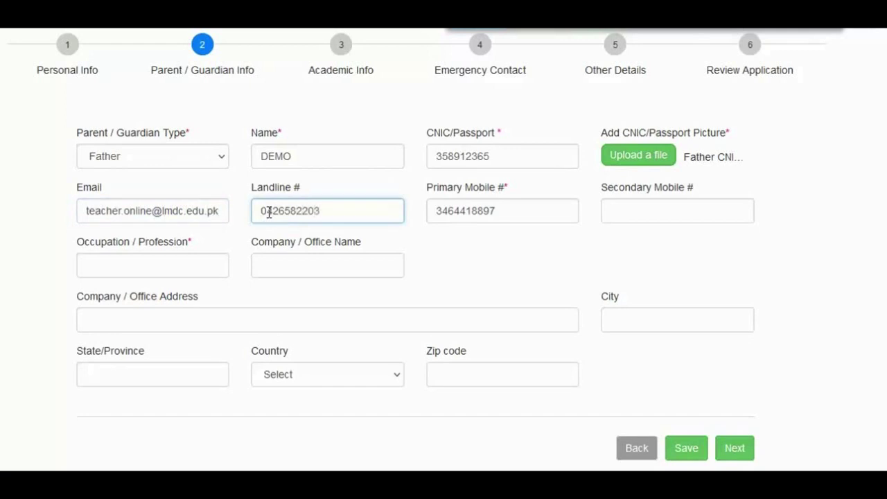
left_click(632, 215)
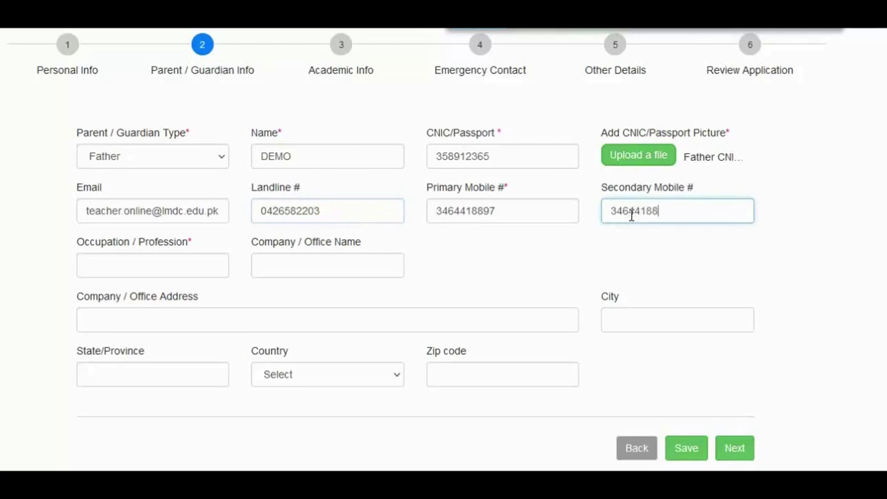
Set the father's occupation to Businessman, company to LMDC, and enter the office address.
left_click(163, 271)
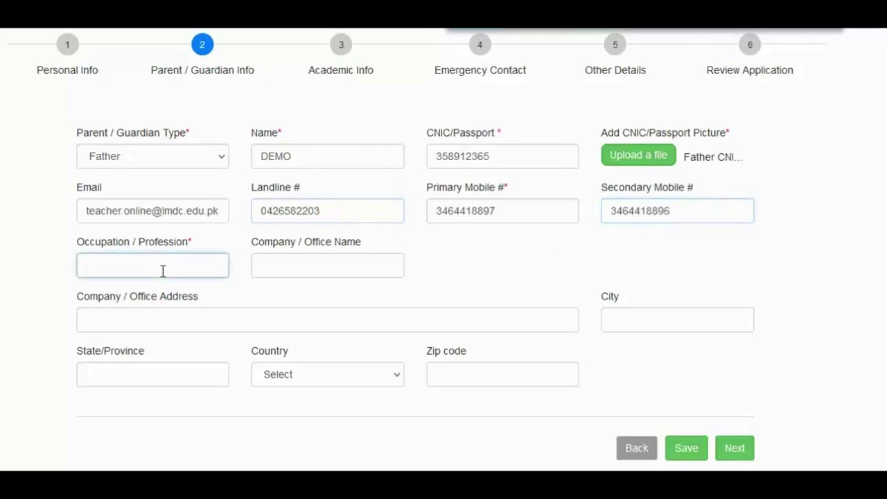
type("Businessm")
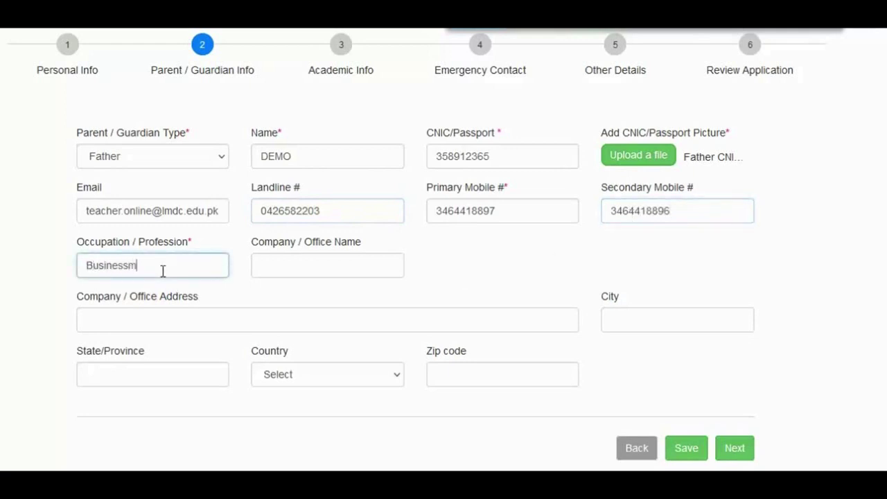
type("an")
left_click(283, 264)
type("LMD")
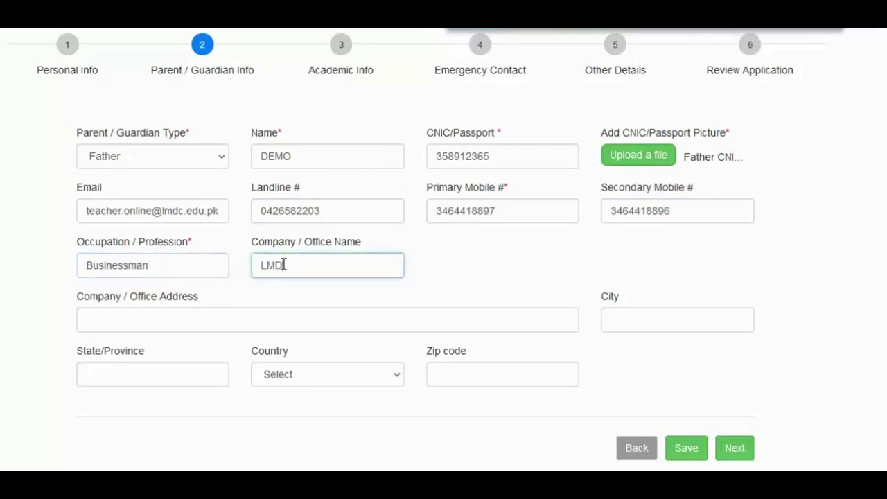
type("C")
left_click(104, 321)
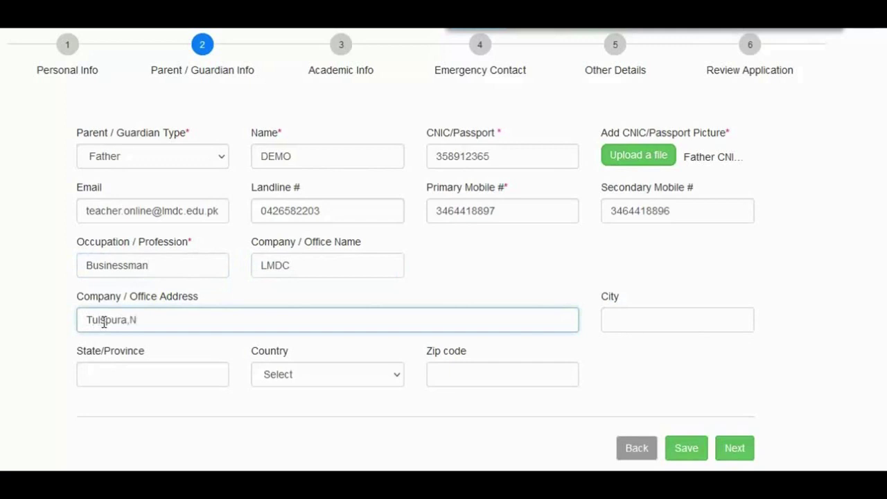
type("rth canal bank ")
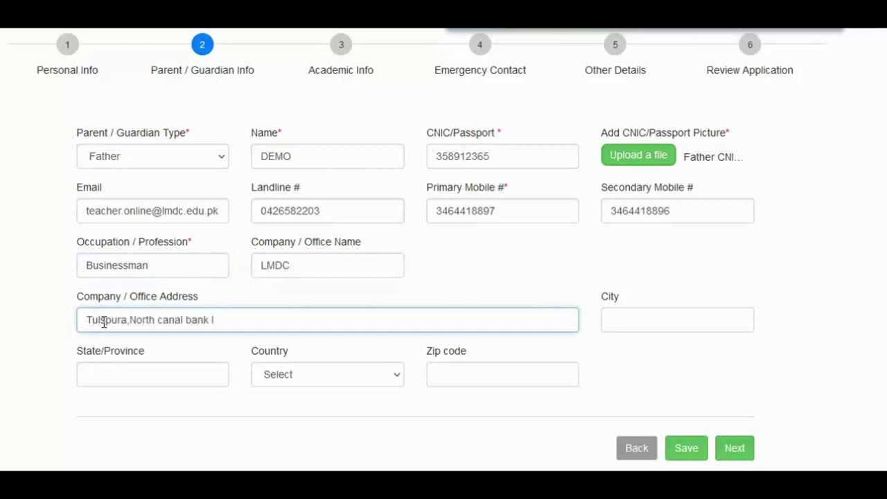
type("Lahore")
Set city Lahore, state Punjab, country Pakistan and zip 53400, then save the parent details.
left_click(609, 319)
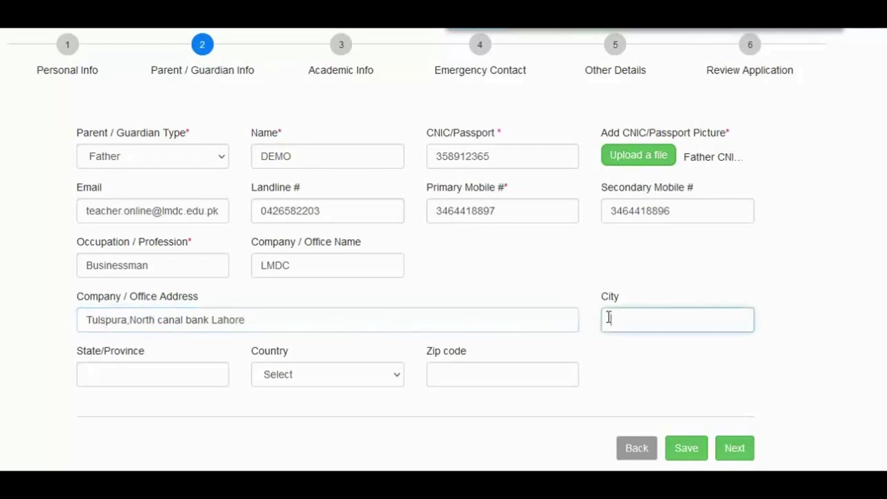
type("Lahore")
left_click(121, 375)
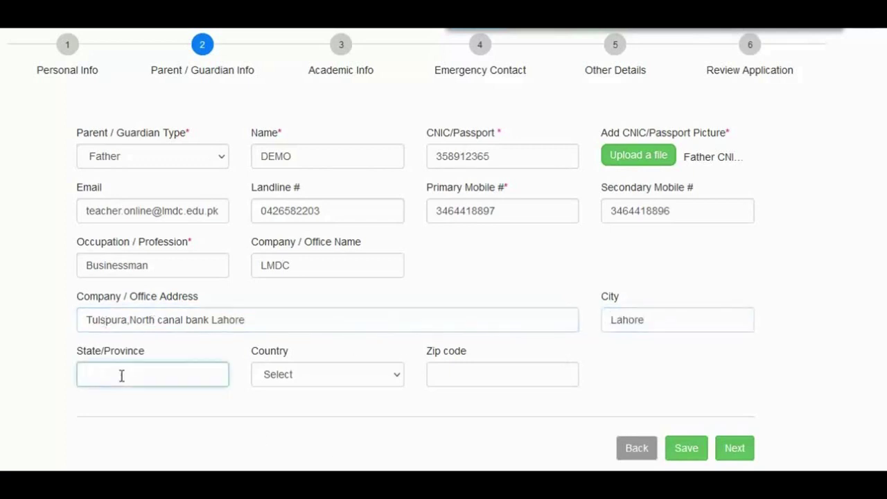
type("Punjab")
key("Tab")
key("p")
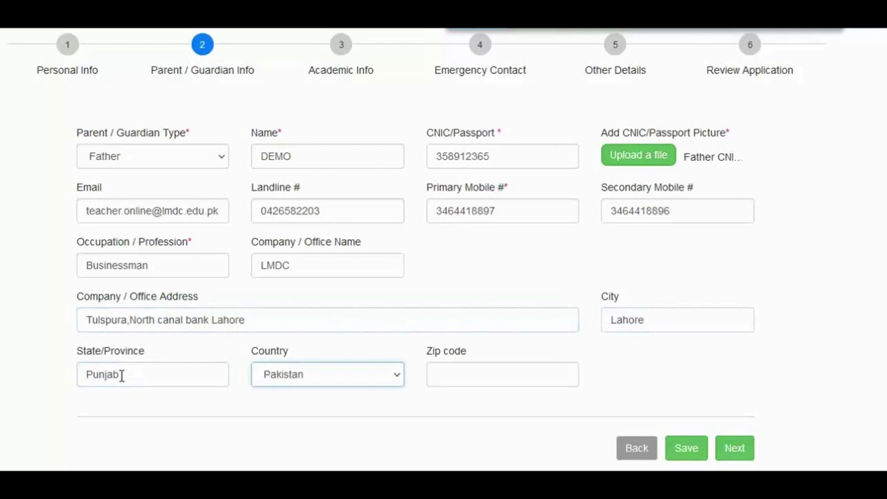
key("Tab")
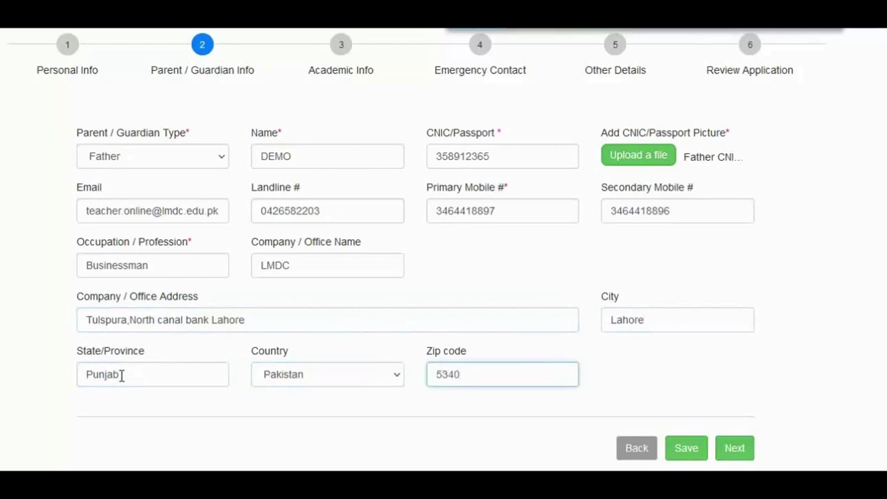
left_click(696, 453)
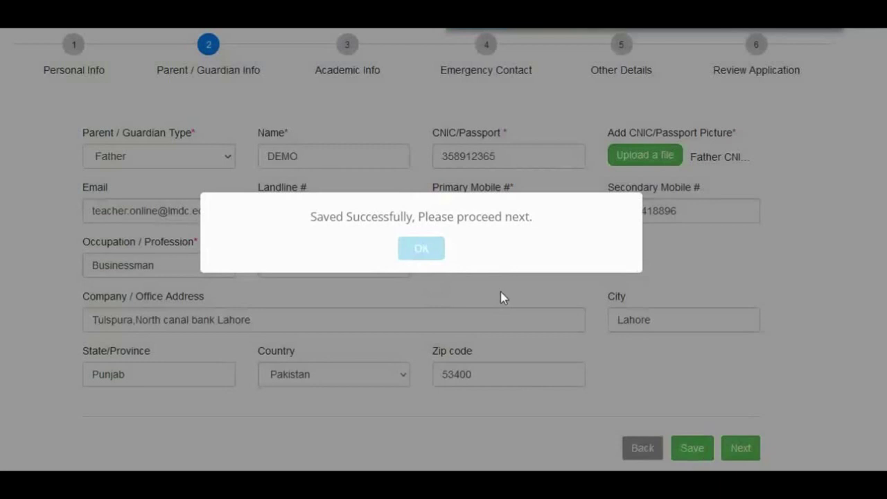
left_click(434, 255)
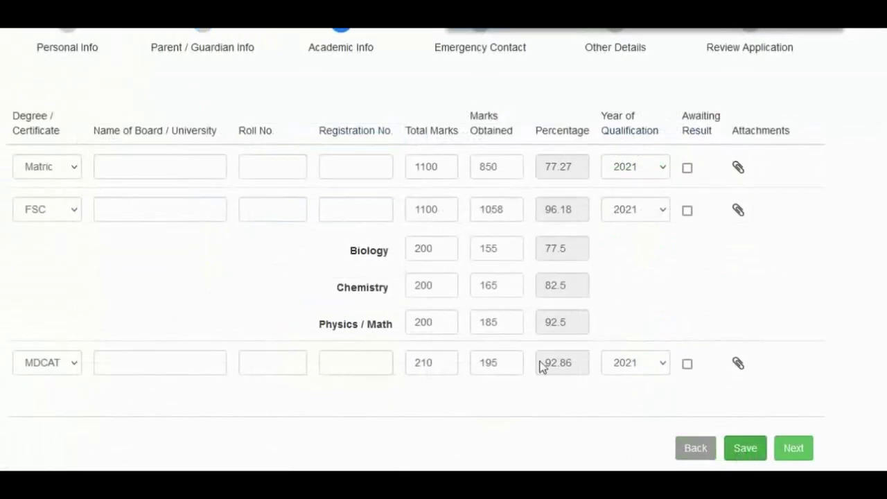
Fill the Matric row with board BISE and its roll and registration numbers, attaching SSC.jpg.
left_click(120, 167)
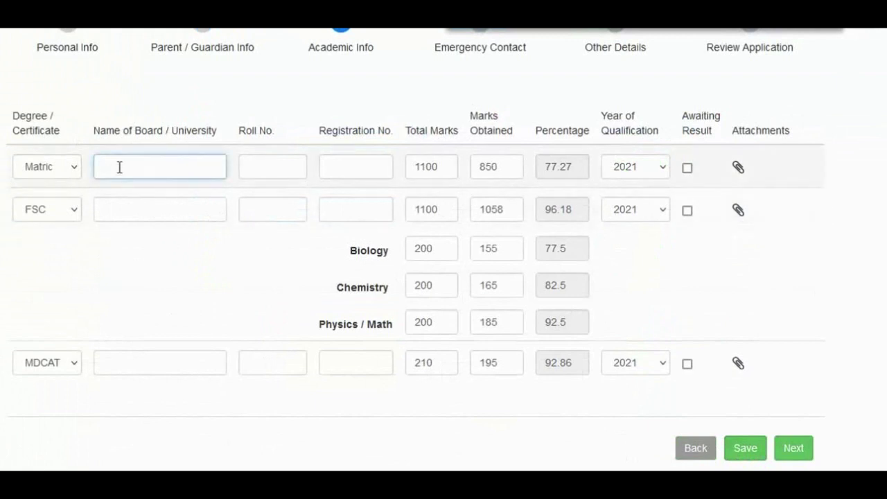
type("BISE")
key("Tab")
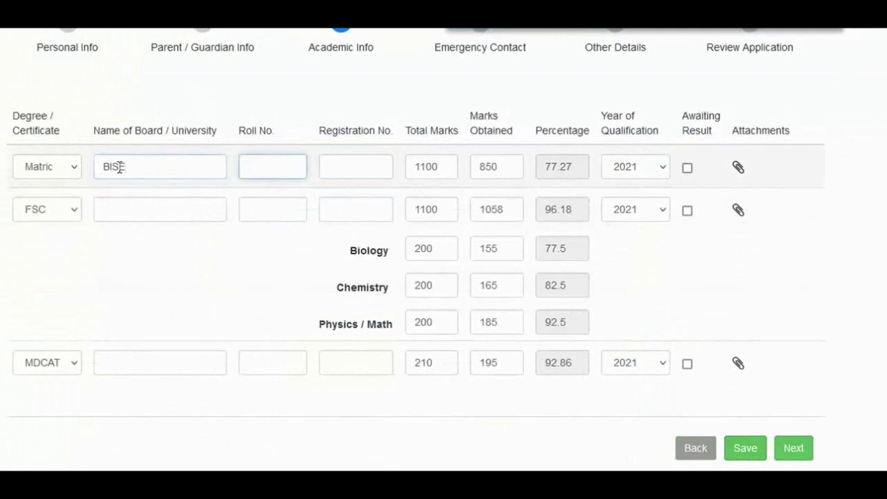
key("Tab")
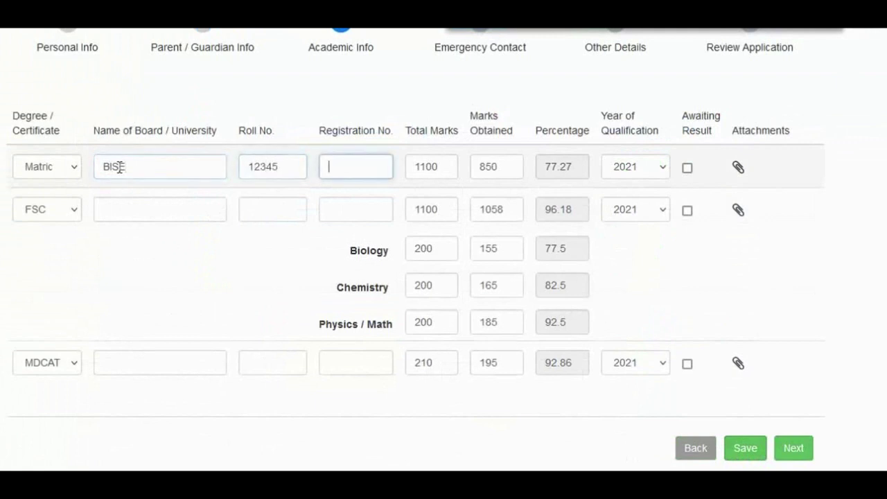
type("653214")
left_click(739, 168)
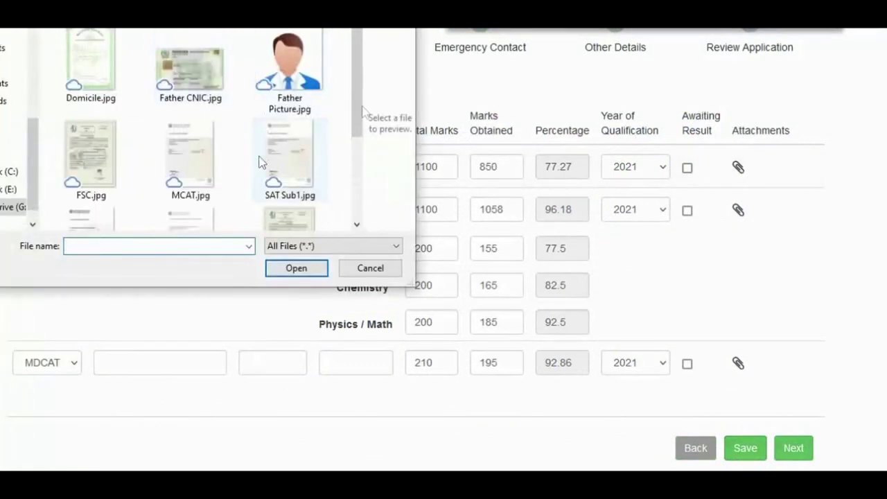
left_click_drag(359, 115, 357, 149)
double_click(289, 154)
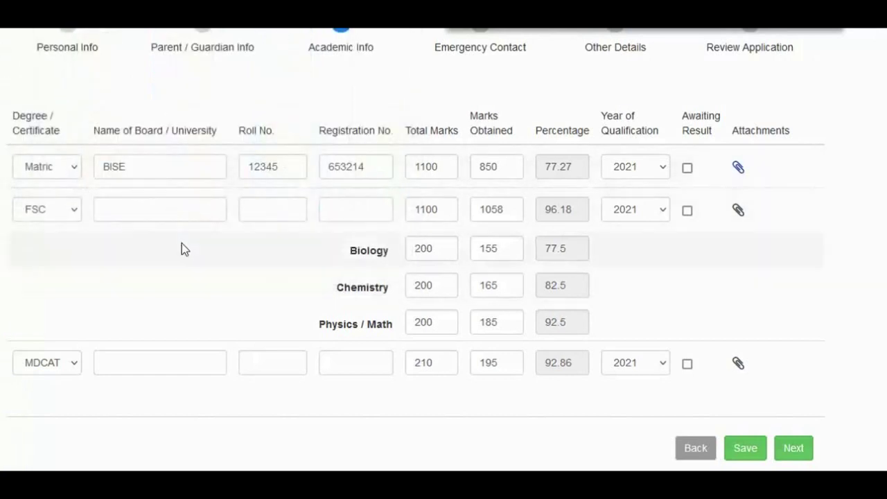
Fill the FSC row with board BISE and its roll and registration numbers, attaching FSC.jpg.
left_click(131, 211)
type("BOS")
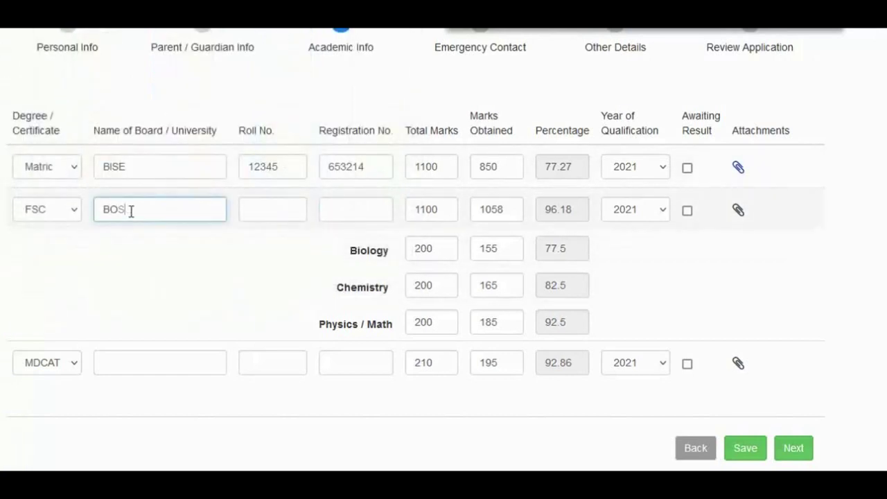
key("BackSpace")
key("BackSpace")
type("ISE")
left_click(260, 206)
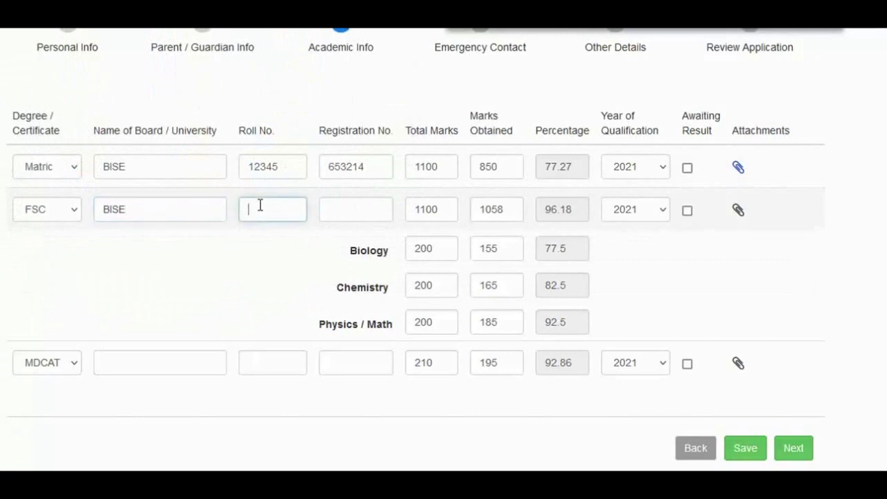
type("326548")
key("Tab")
type("6")
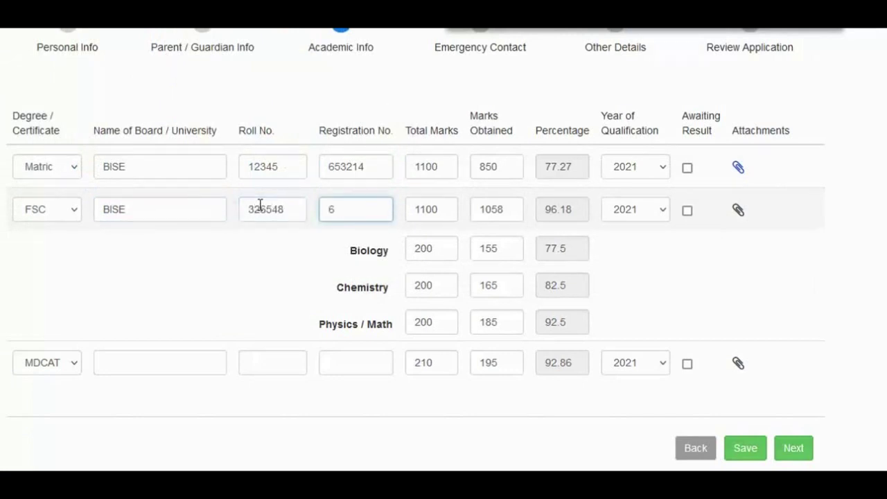
type("59812")
left_click(739, 210)
double_click(93, 158)
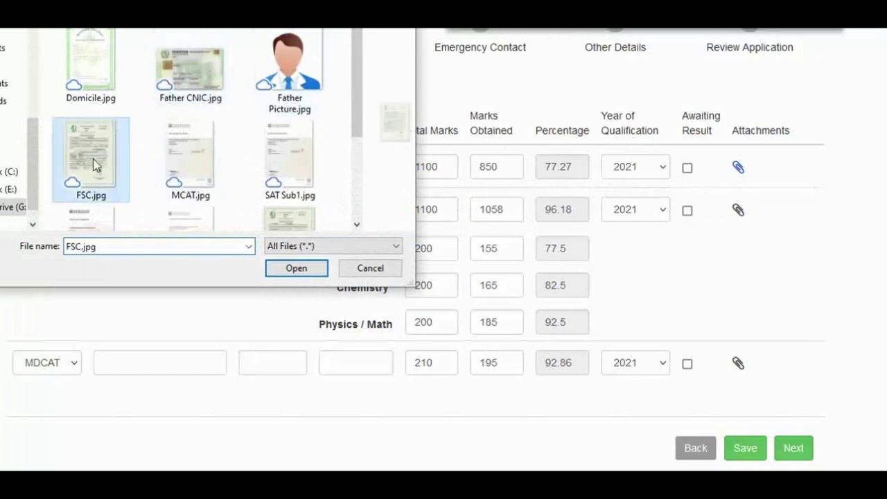
Enter the MDCAT roll and registration numbers, attach MCAT.jpg, and save Academic Info.
left_click(135, 363)
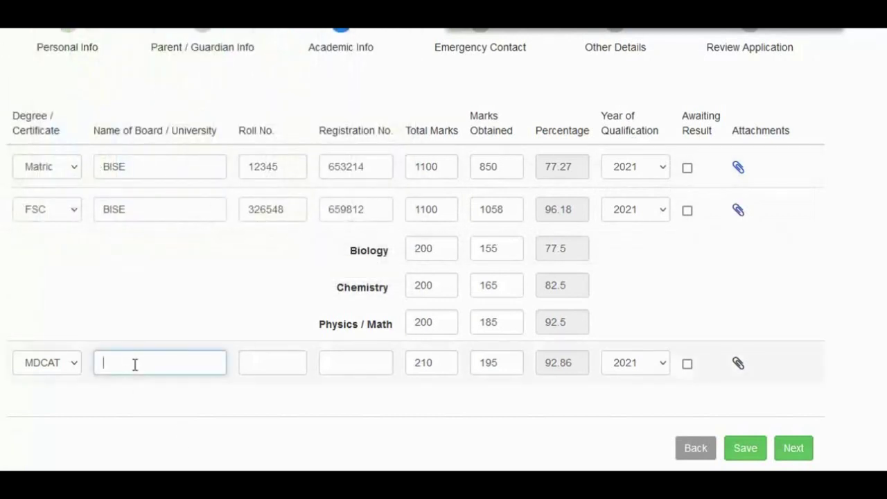
key("Tab")
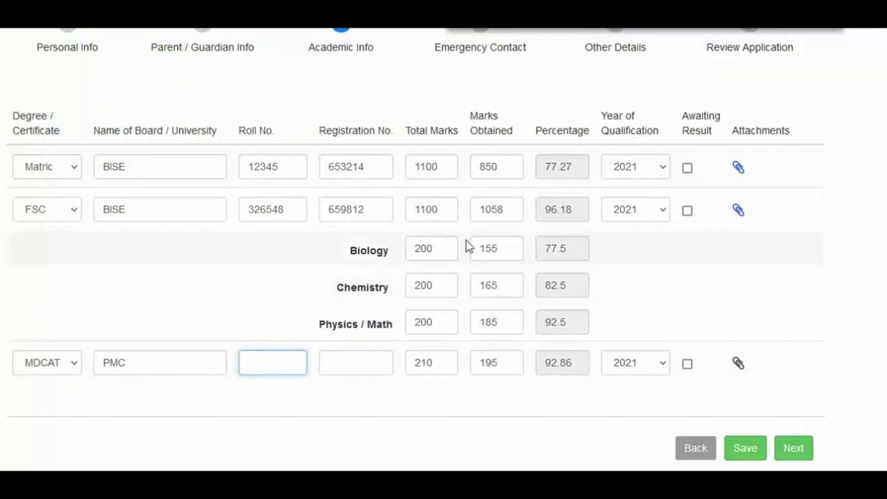
type("214646")
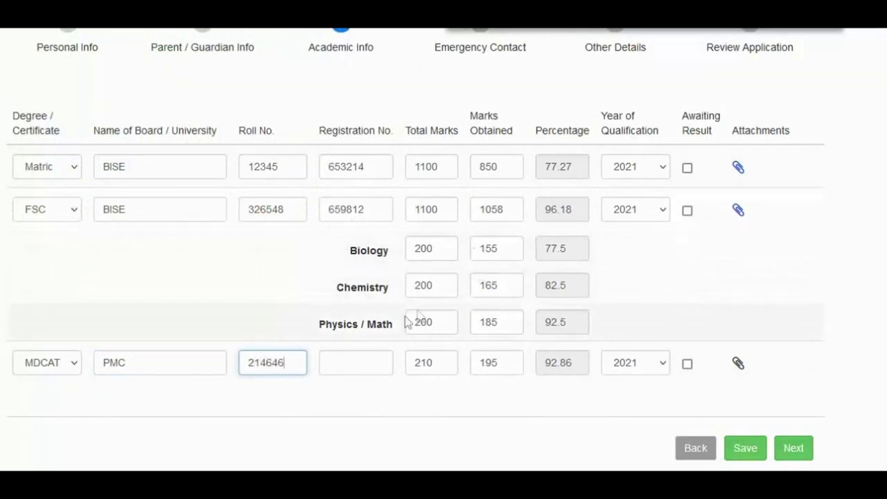
left_click(366, 356)
type("1165464")
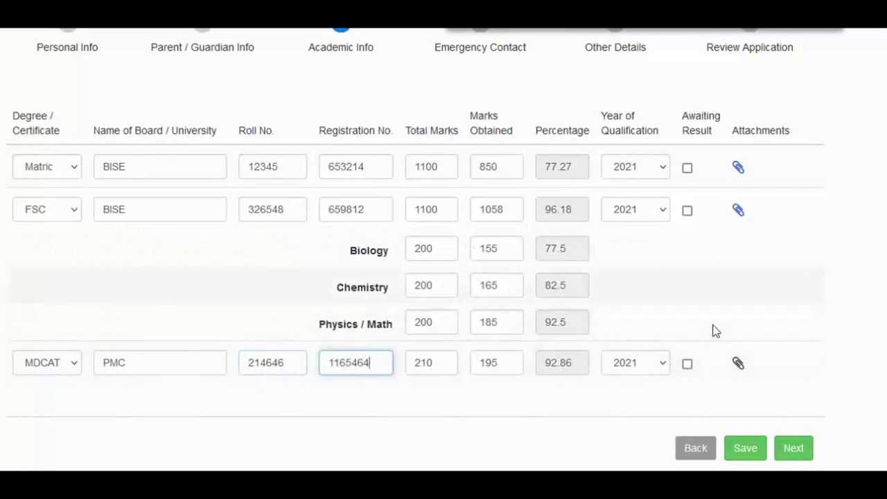
left_click(739, 364)
scroll(356, 95, "down", 3)
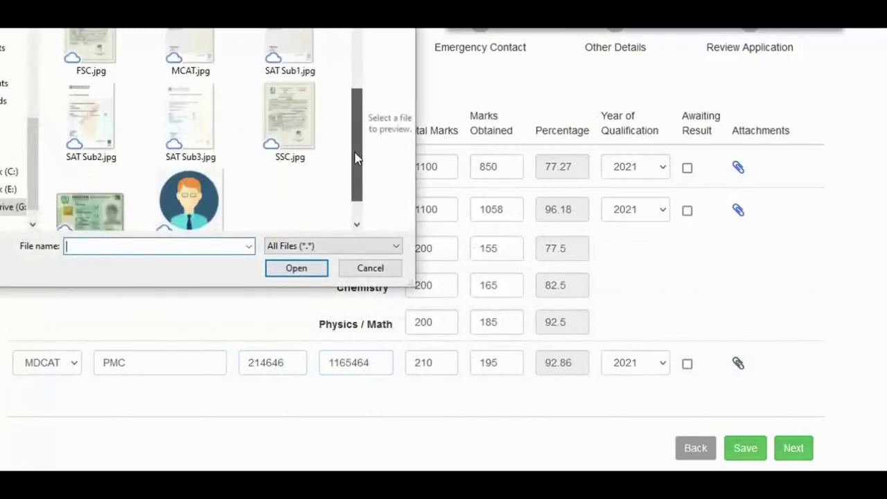
scroll(125, 73, "up", 1)
left_click(191, 55)
left_click(296, 270)
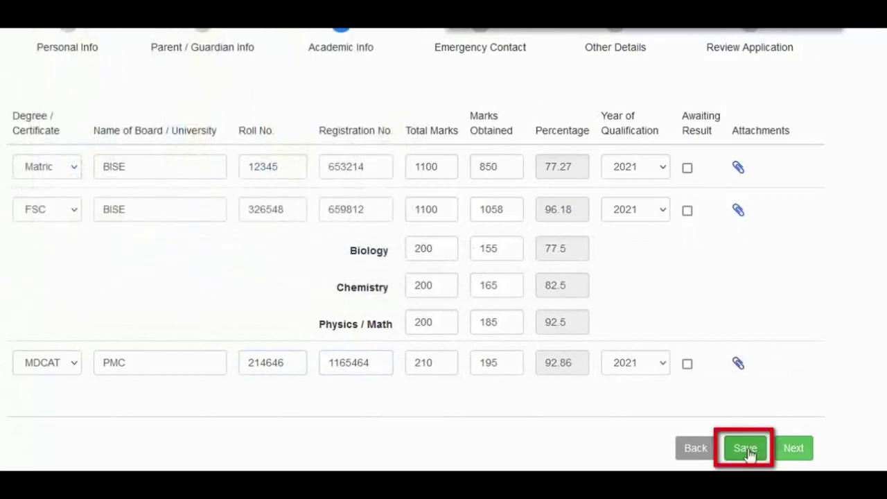
left_click(746, 450)
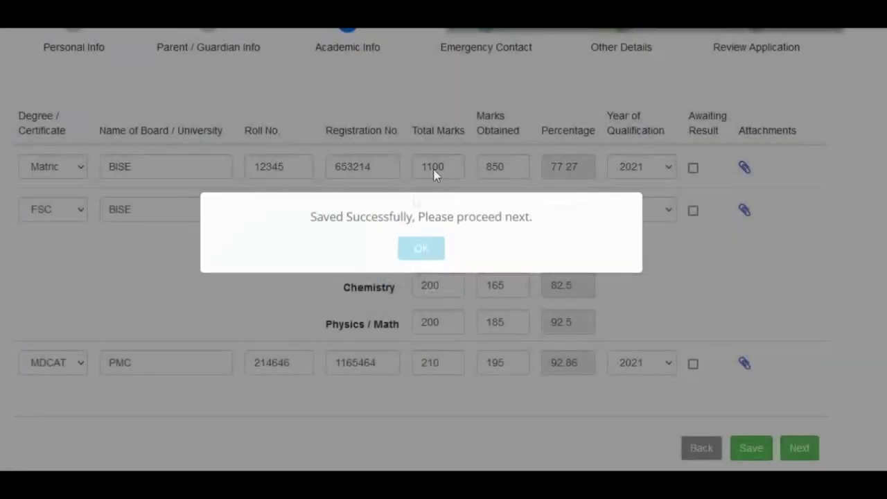
Move to Emergency Contact and enter the contact's name, landline, mobile and relation Brother.
left_click(435, 264)
left_click(800, 448)
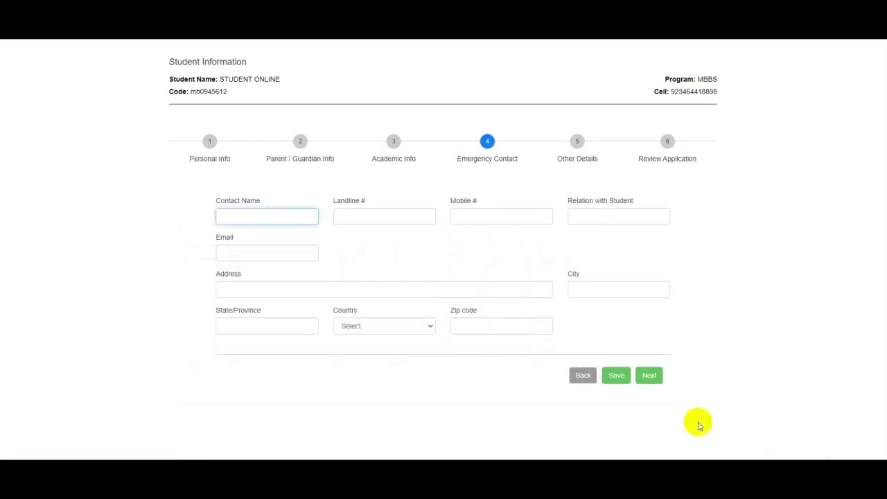
type("DEMO")
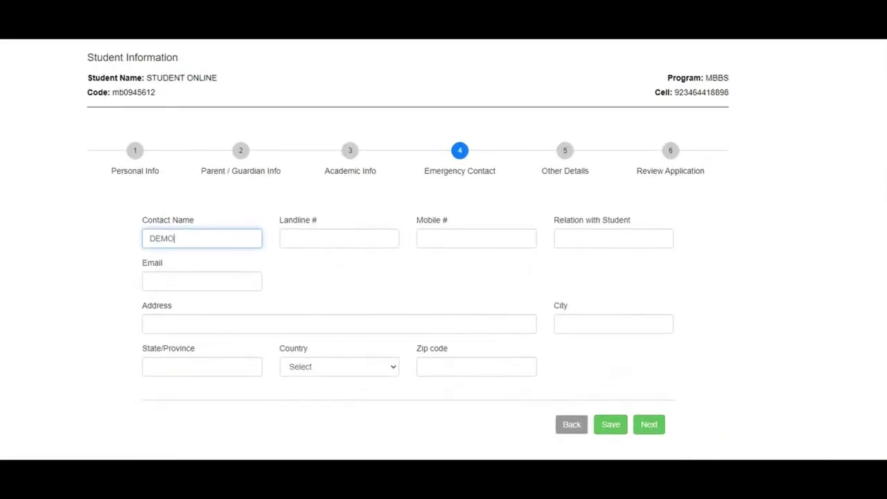
key("Tab")
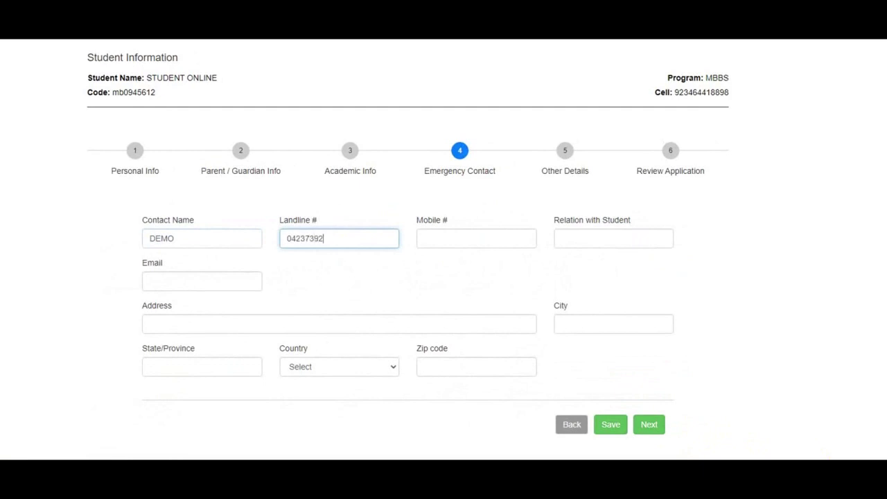
key("Tab")
type("0")
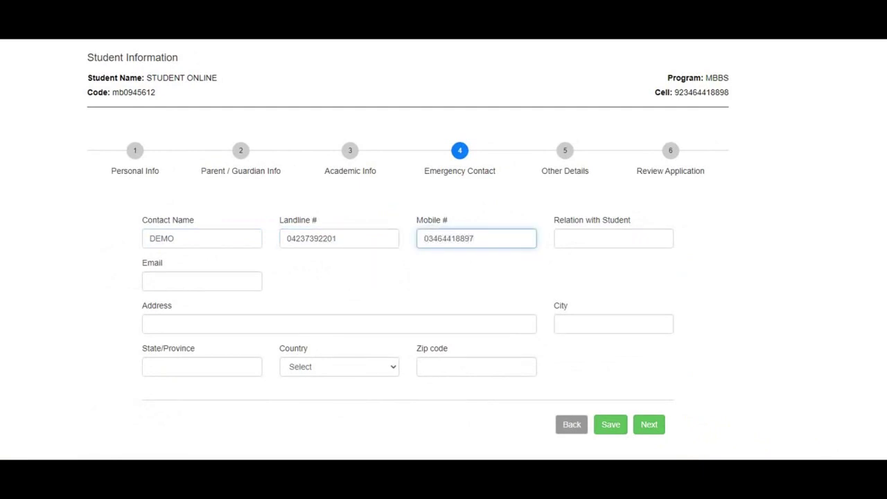
left_click(614, 239)
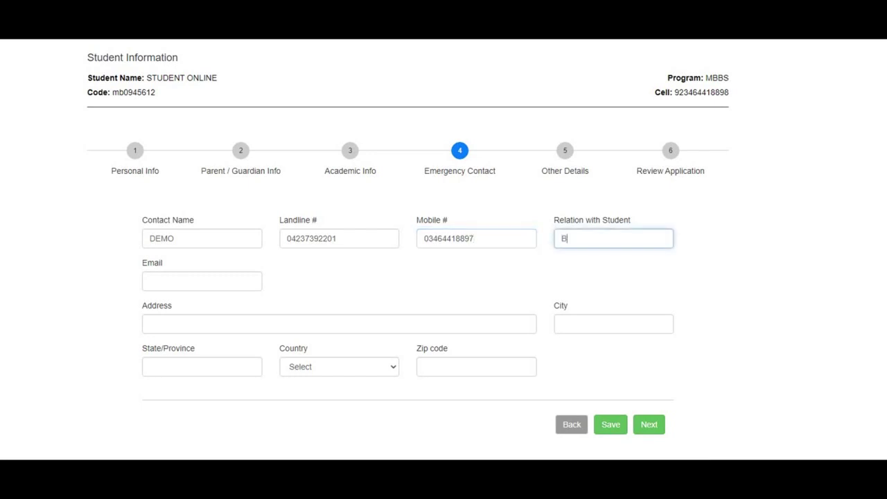
type("Brother")
Fill the contact's email from the saved suggestion and enter the street address.
key("Tab")
type("in")
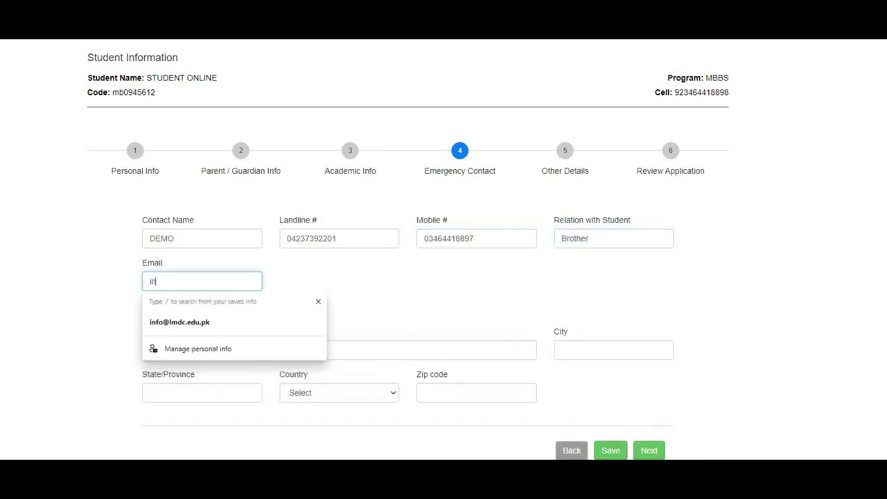
key("Down")
key("Return")
key("Tab")
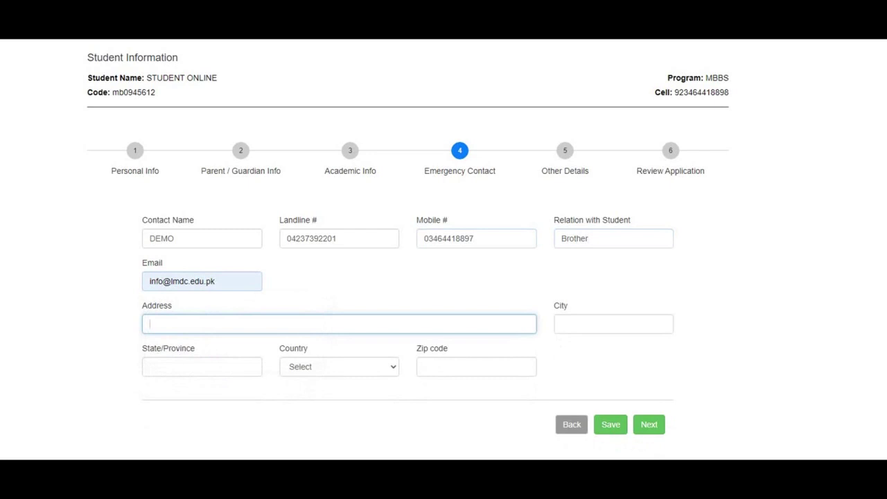
type("Tulspura North Canal Bank Lahore")
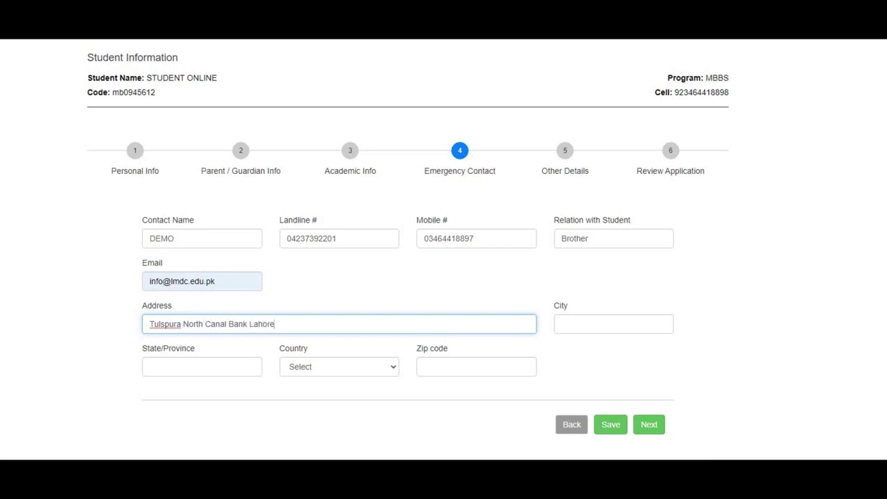
Enter city, state, country Pakistan and zip, then save the contact and go to Other Details.
left_click(614, 324)
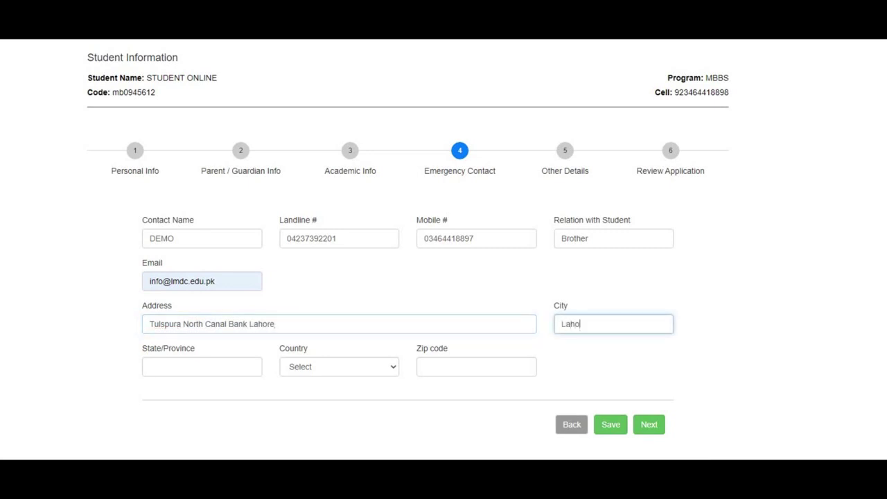
left_click(201, 366)
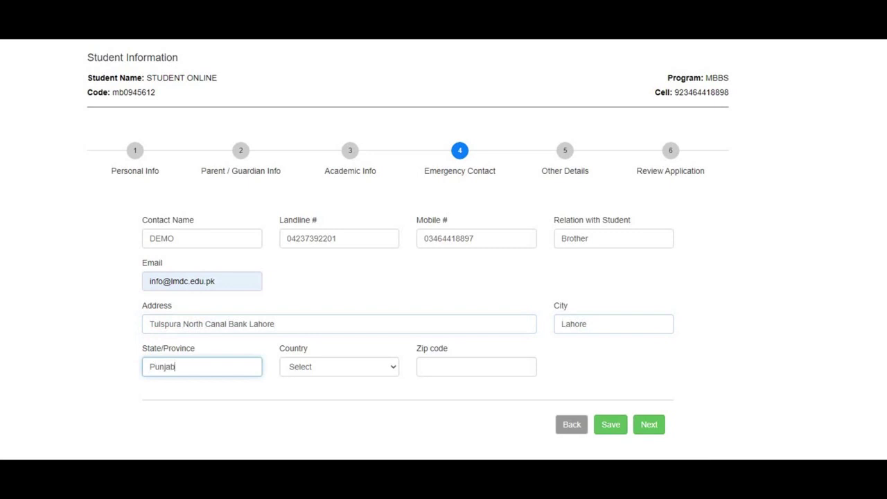
key("Tab")
key("p")
key("Tab")
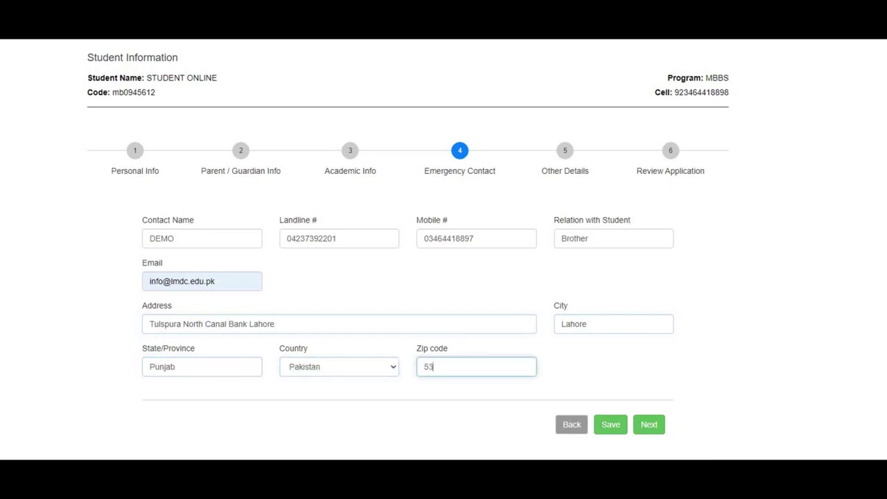
left_click(611, 425)
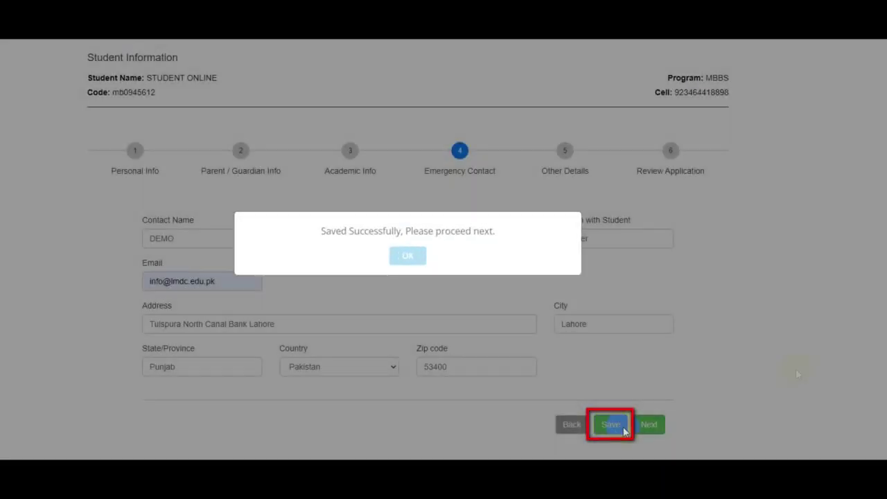
left_click(407, 253)
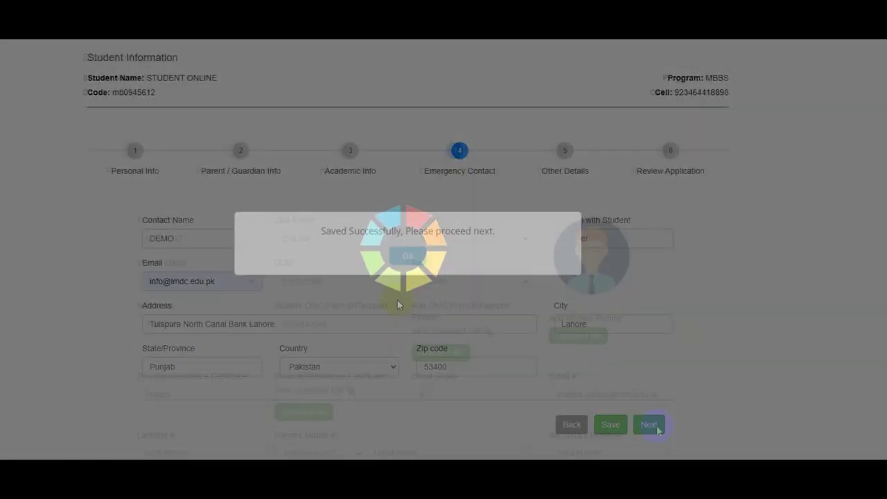
left_click(652, 426)
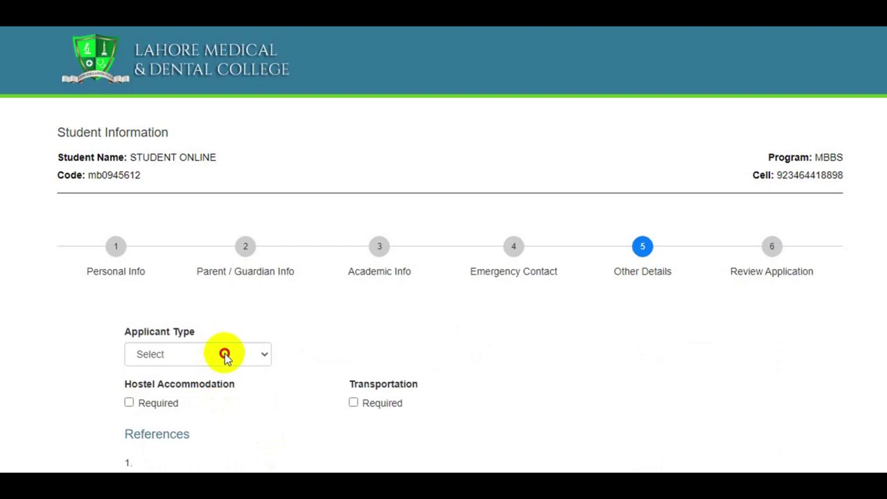
Set applicant type to Local and mark hostel and transportation as required.
left_click(225, 355)
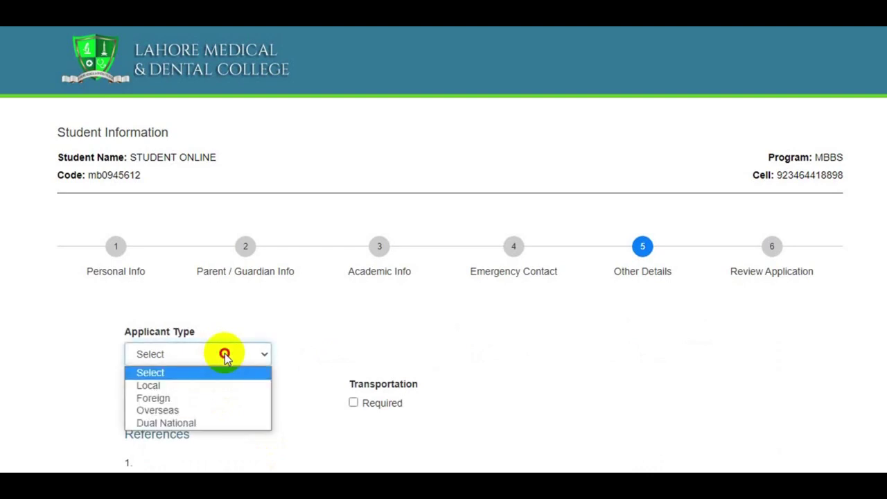
left_click(159, 386)
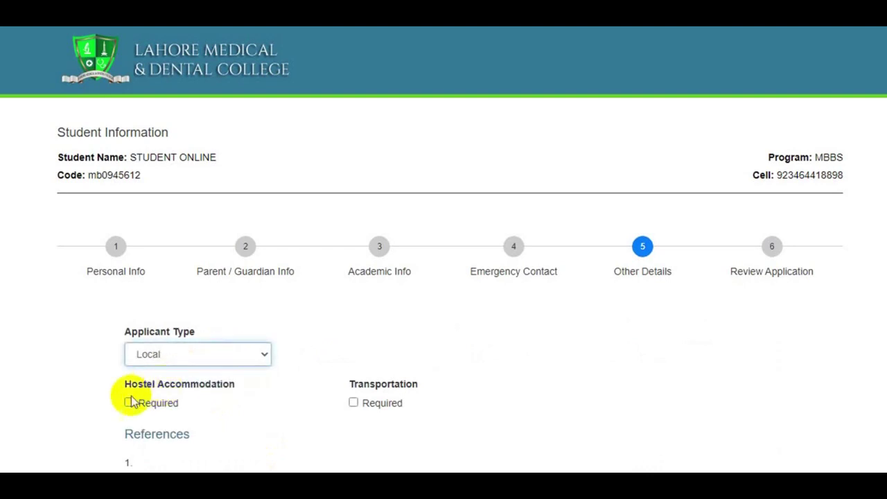
left_click(129, 403)
left_click(354, 402)
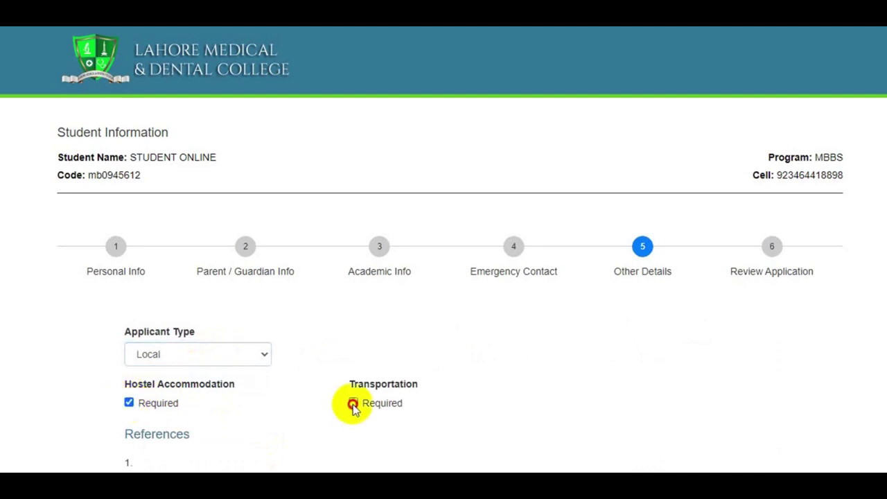
Add references 'Provide Reference 1' and 'Provide Reference 2', save, and go to Review Application.
left_click(260, 348)
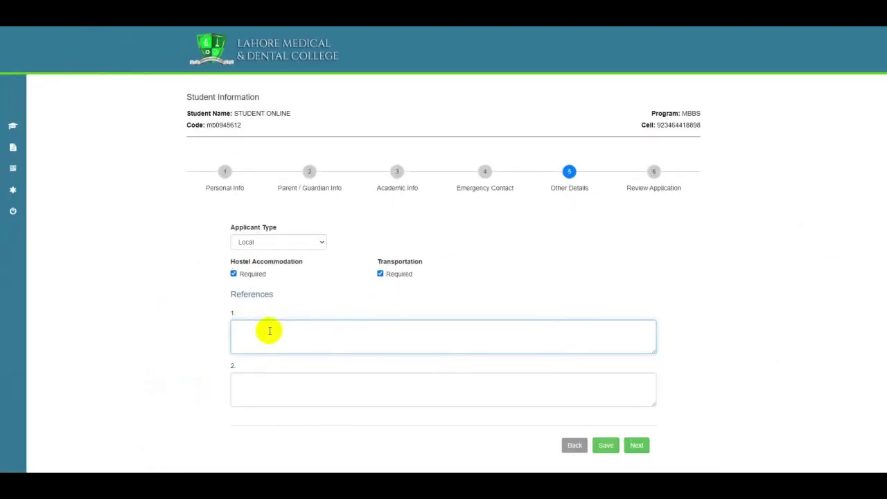
type("Provide Reference 1")
key("Tab")
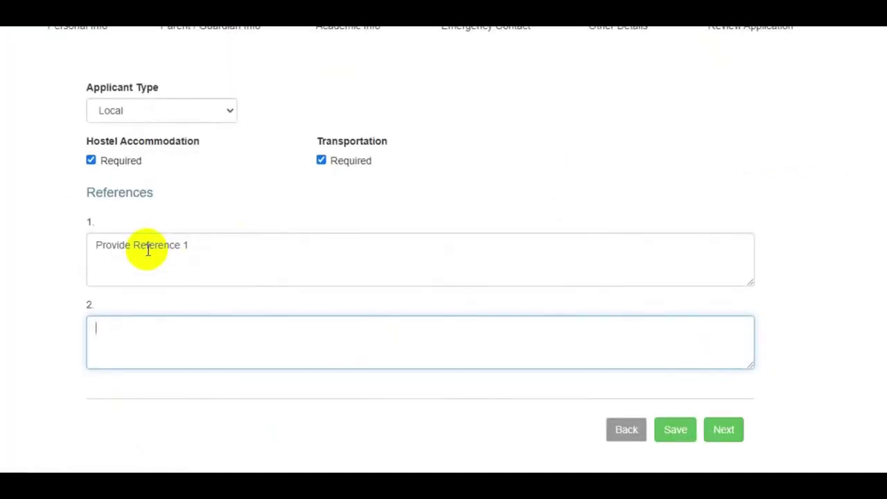
type("Provide Reference")
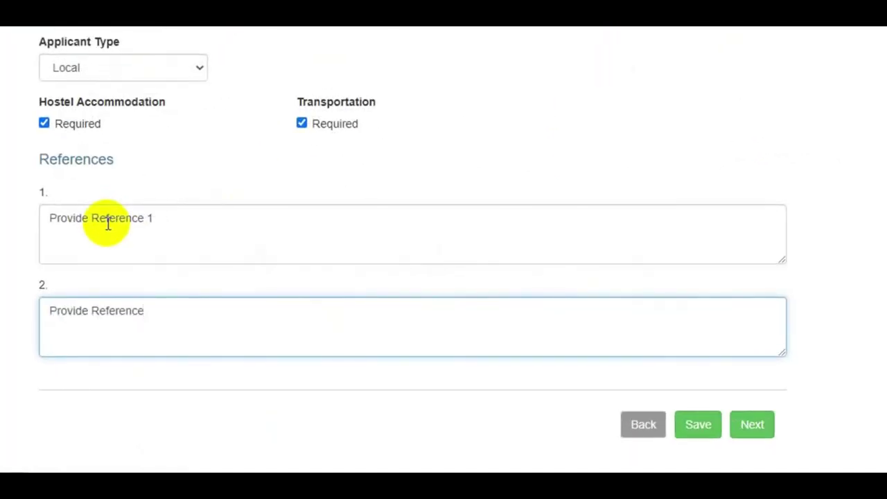
type(" 2")
left_click(698, 427)
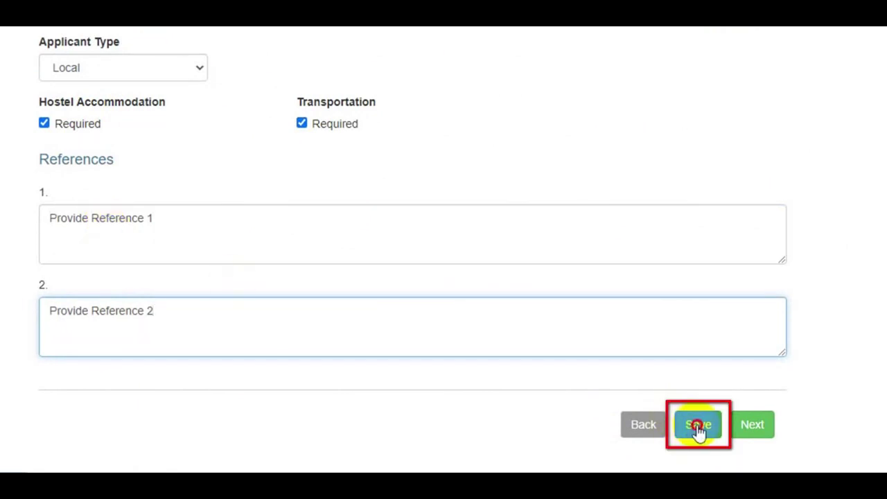
left_click(420, 93)
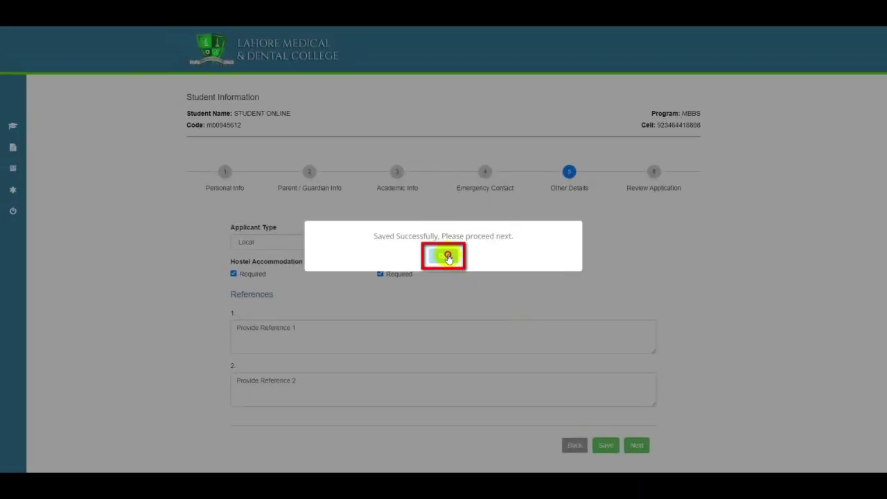
left_click(637, 445)
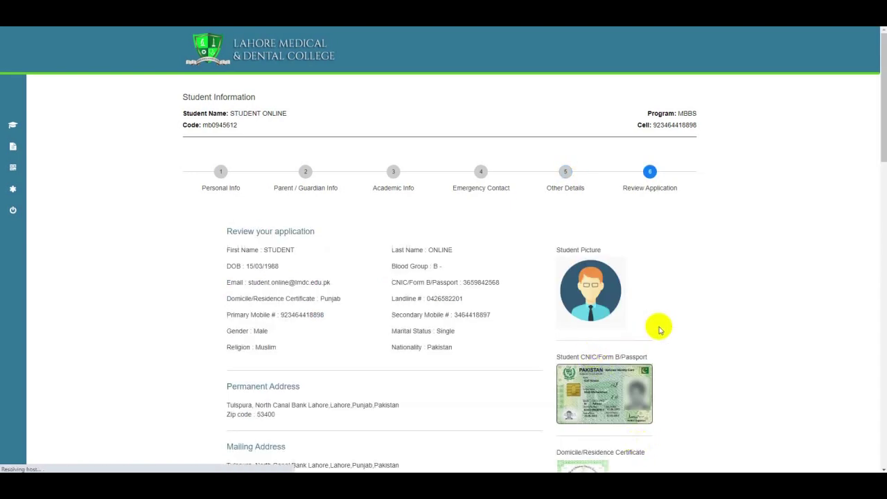
Scroll through the review, tick I Agree on the declaration, and hit Submit.
scroll(660, 330, "down", 5)
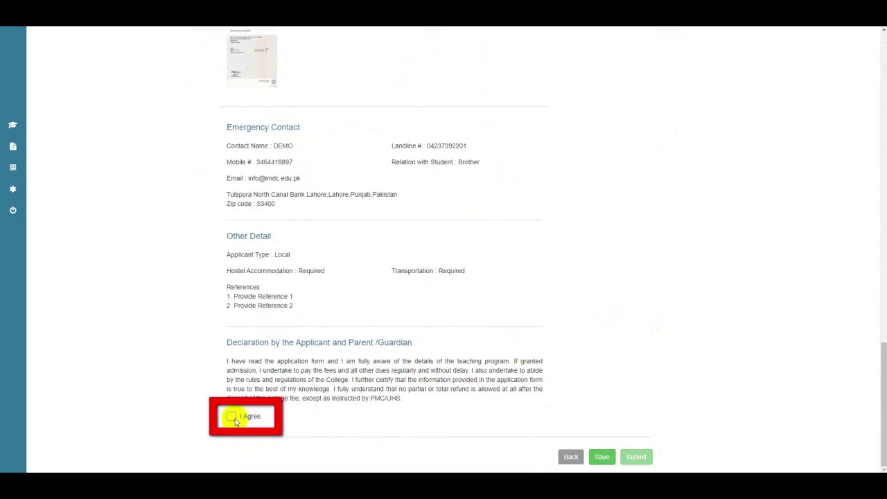
left_click(231, 416)
left_click(637, 458)
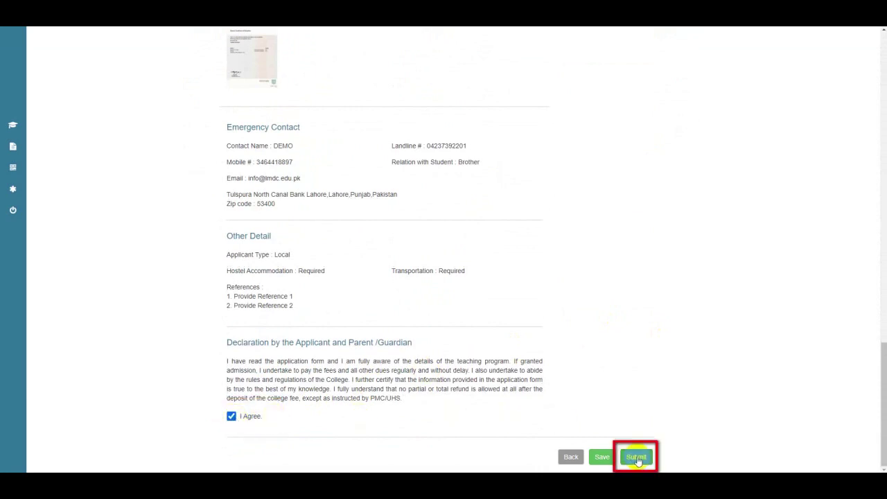
Submit the application and confirm with 'Yes, Submit it!'.
left_click(637, 457)
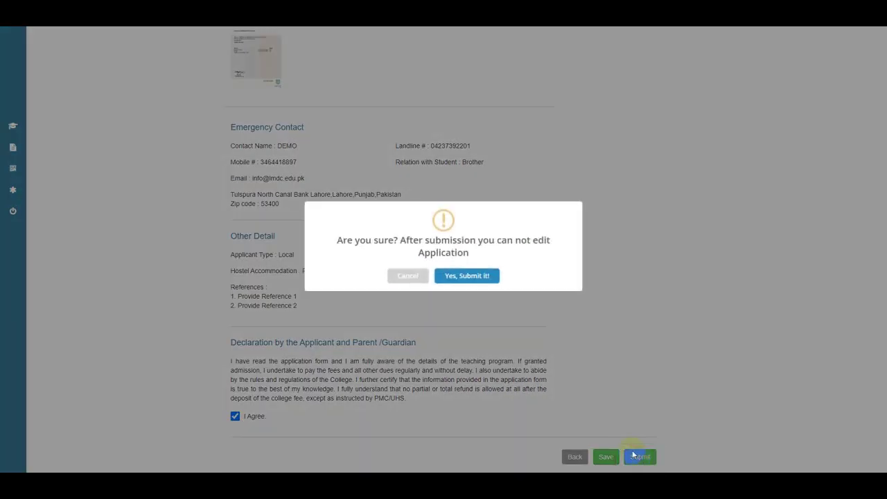
left_click(481, 276)
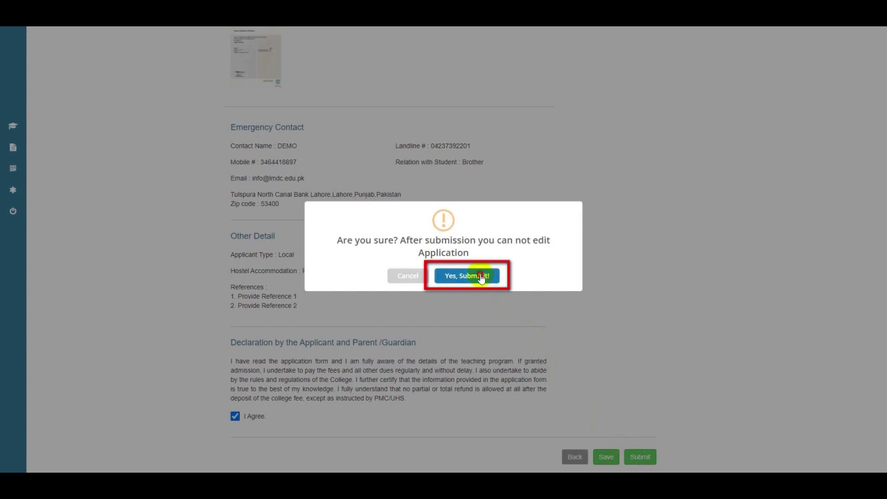